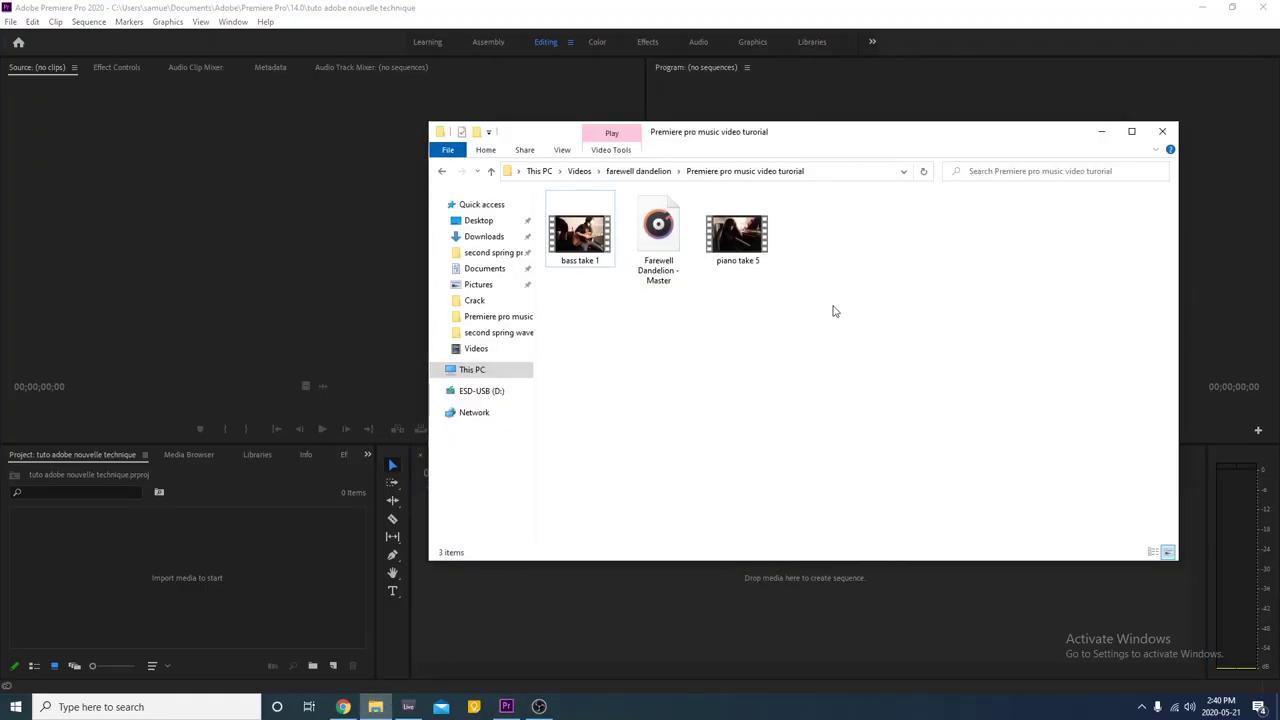
Import the bass take, piano take and Farewell Dandelion master audio into the project and create a bin named raw footage
{"action": "left_click_drag", "start_coordinate": [834, 311], "coordinate": [151, 574]}
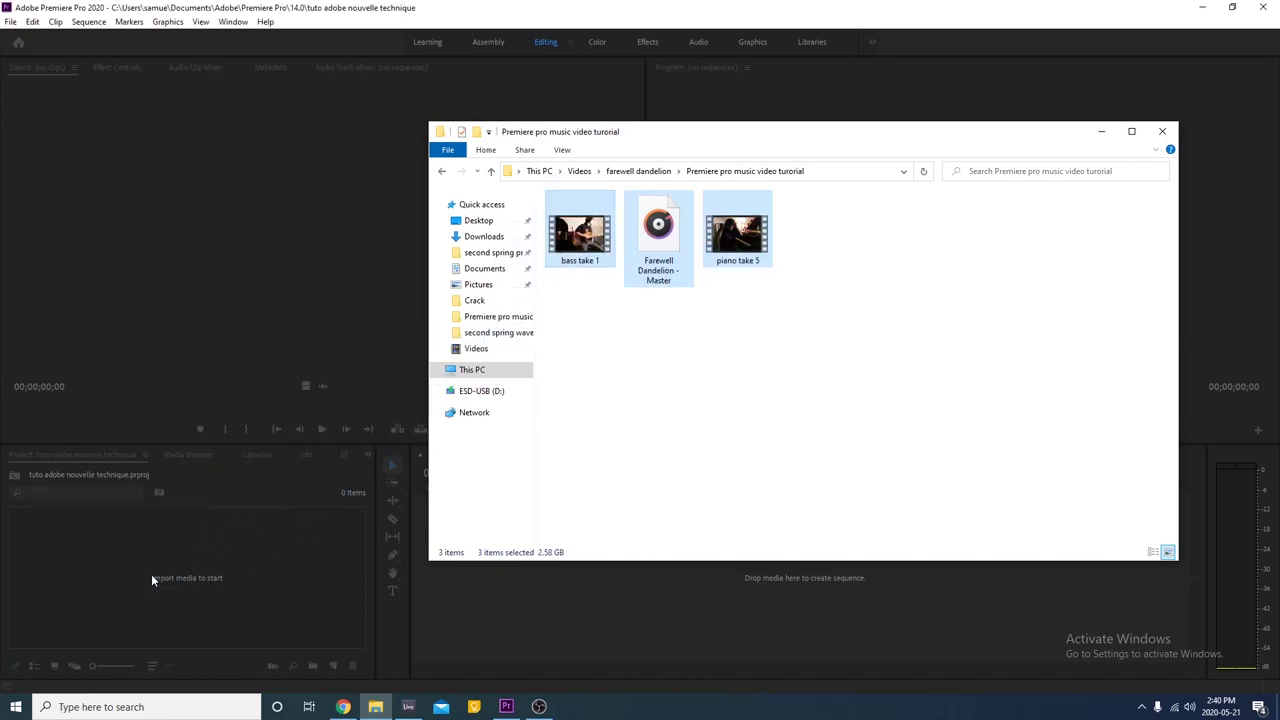
{"action": "left_click", "coordinate": [68, 620]}
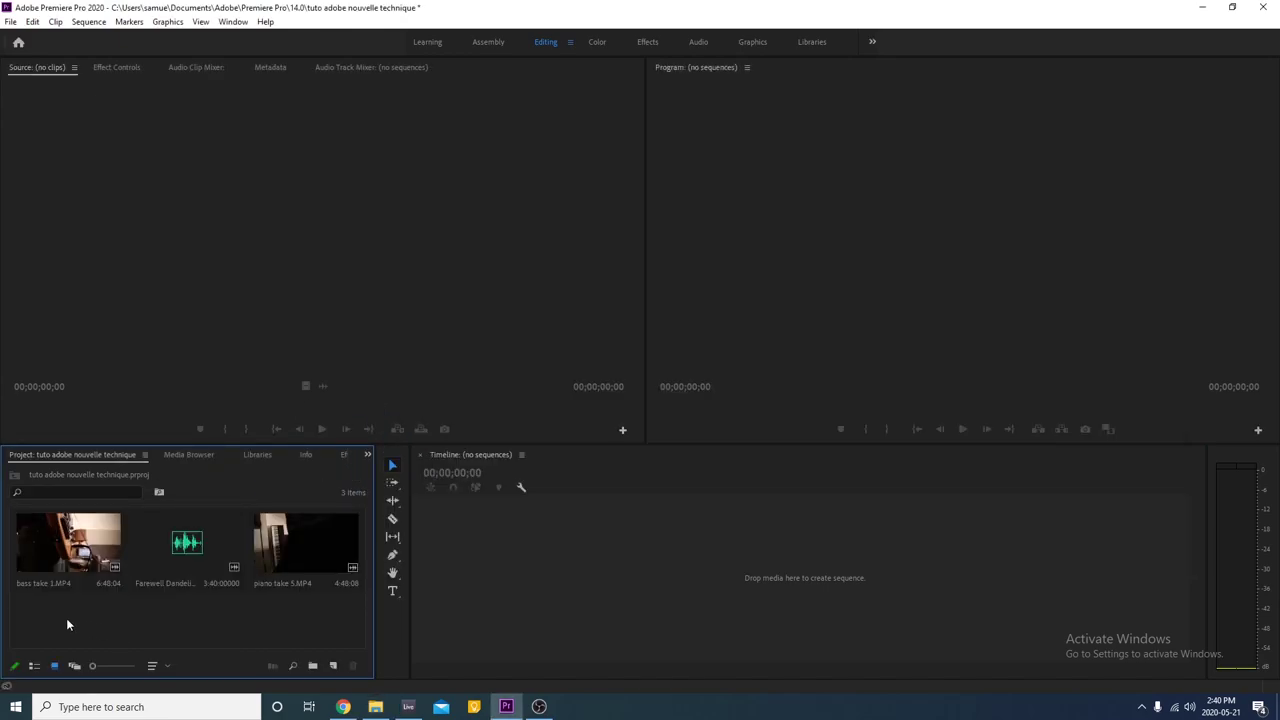
{"action": "right_click", "coordinate": [65, 622]}
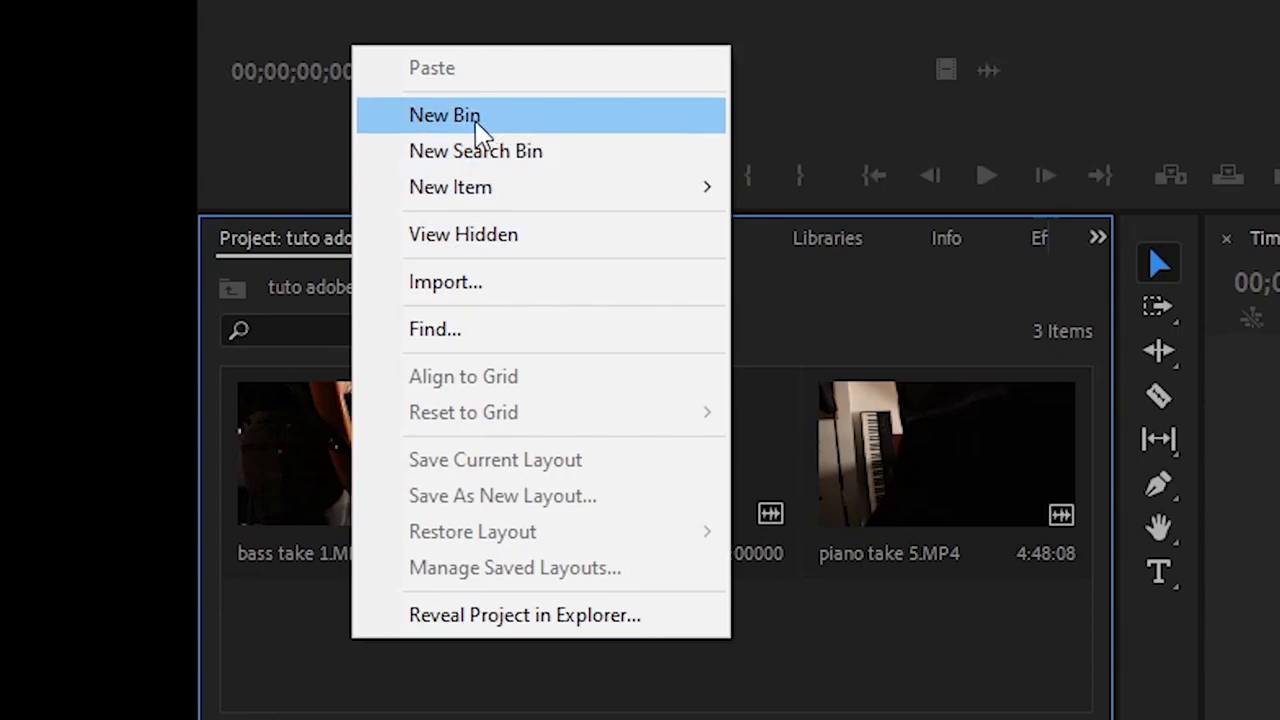
{"action": "left_click", "coordinate": [476, 124]}
{"action": "type", "text": "raw footage"}
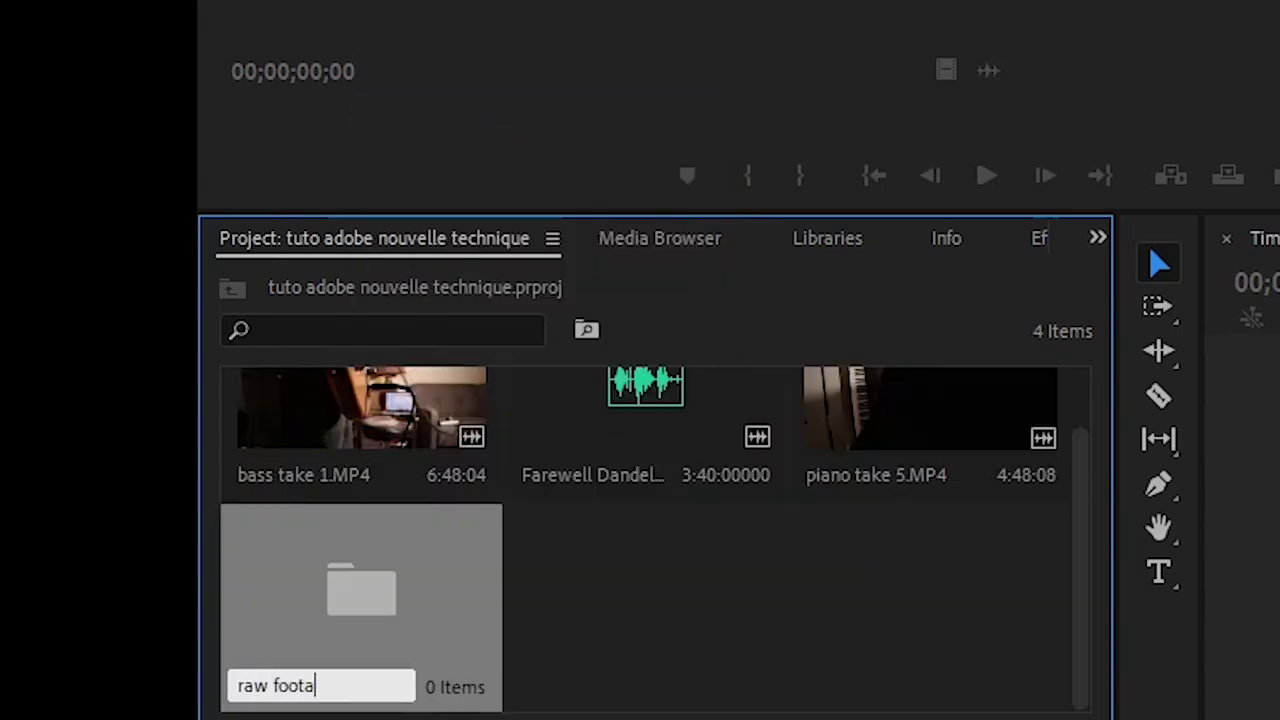
{"action": "key", "text": "Return"}
Move both video clips into the raw footage bin and create a new sequence from the Farewell Dandelion master audio
{"action": "left_click_drag", "start_coordinate": [400, 429], "coordinate": [377, 632]}
{"action": "left_click_drag", "start_coordinate": [640, 460], "coordinate": [949, 454]}
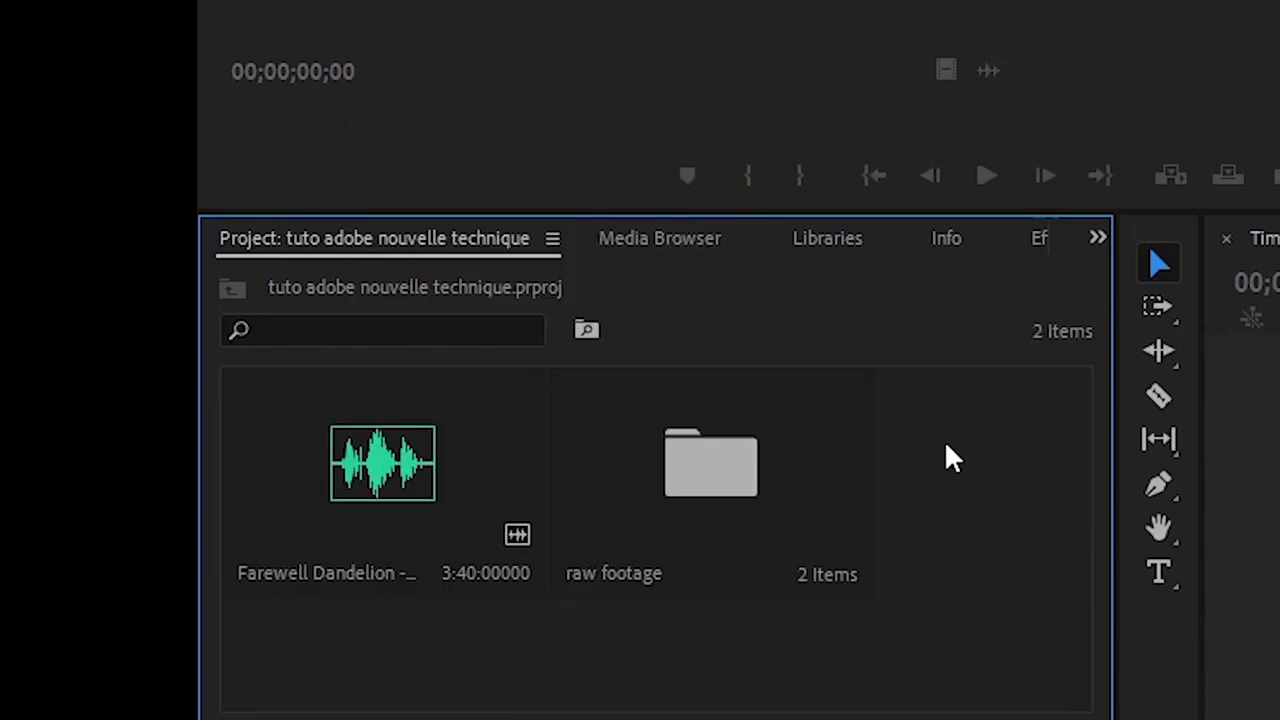
{"action": "left_click", "coordinate": [347, 485]}
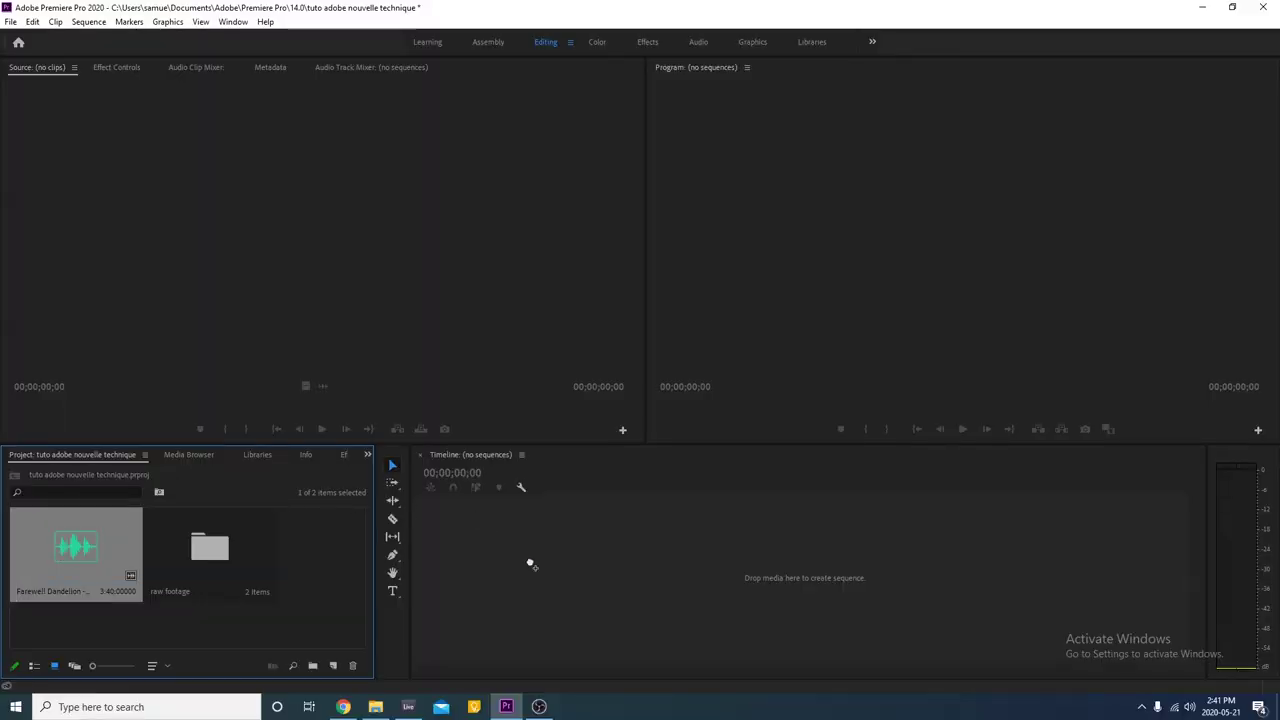
{"action": "left_click_drag", "start_coordinate": [75, 548], "coordinate": [531, 565]}
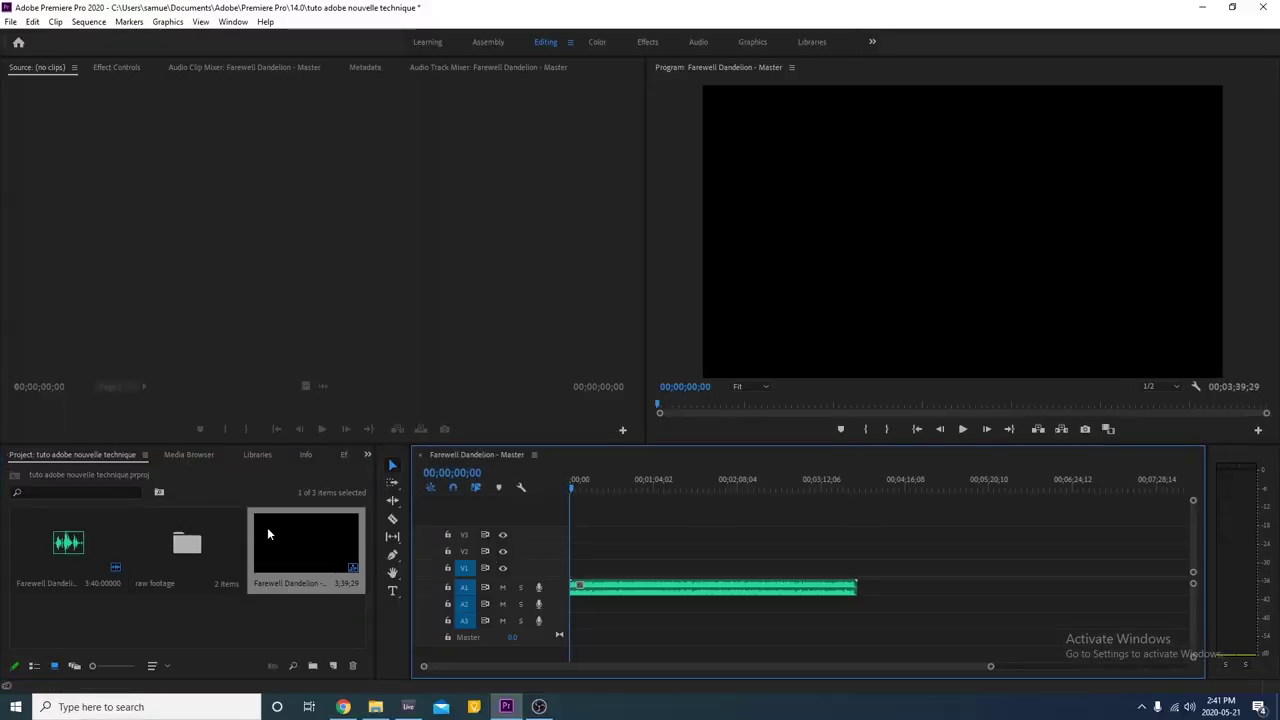
Mark a range of about 1:24:21 in piano take 5 and place it on V2 at the sequence start
{"action": "double_click", "coordinate": [170, 545]}
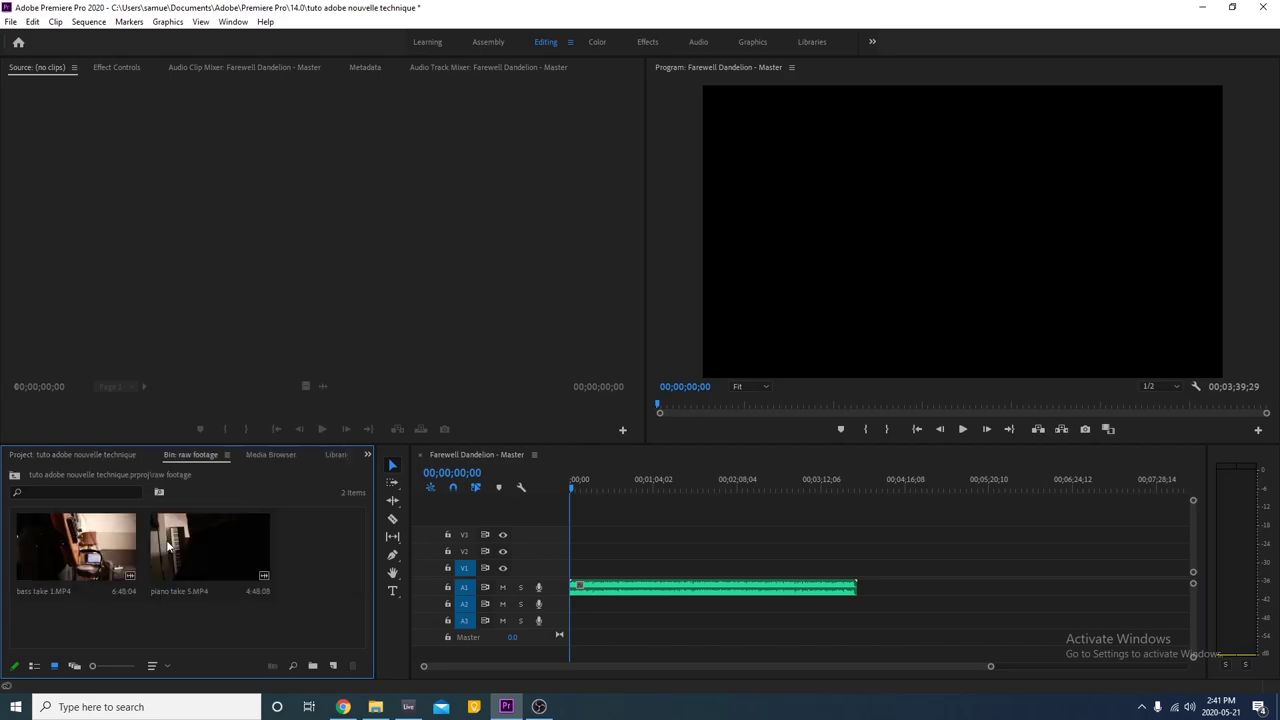
{"action": "double_click", "coordinate": [170, 545]}
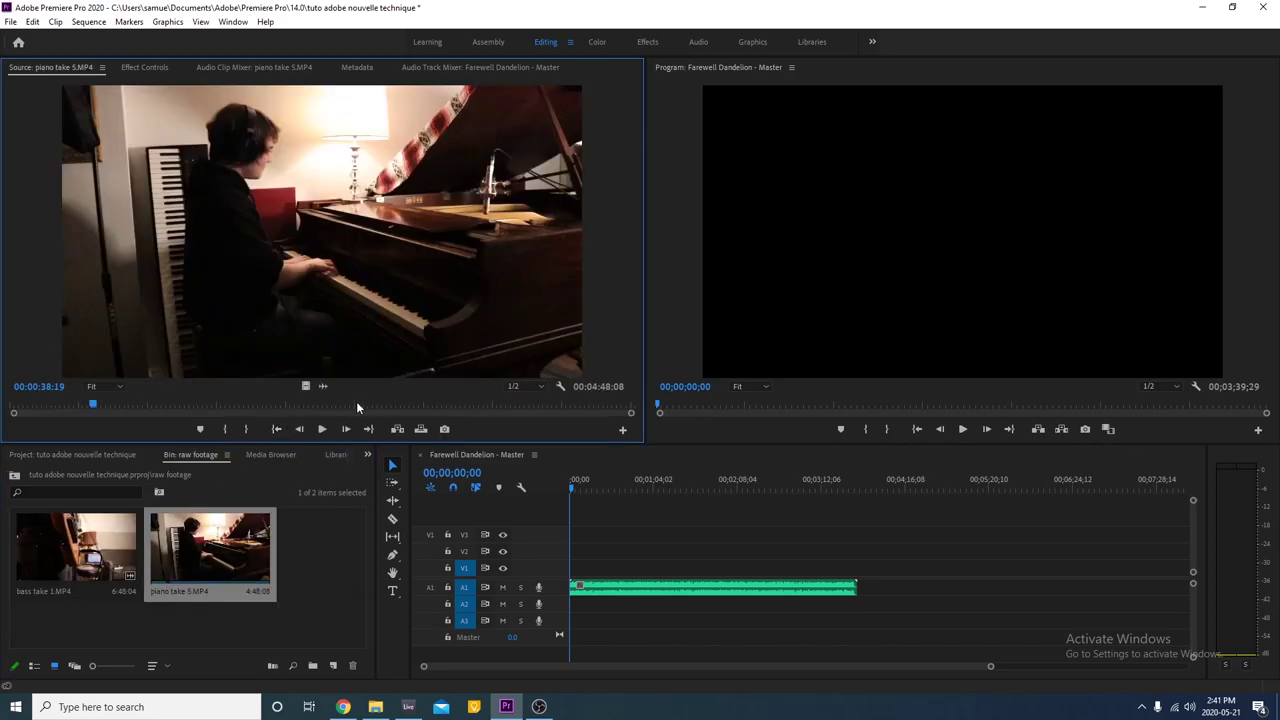
{"action": "left_click_drag", "start_coordinate": [375, 406], "coordinate": [621, 403]}
{"action": "key", "text": "i"}
{"action": "key", "text": "o"}
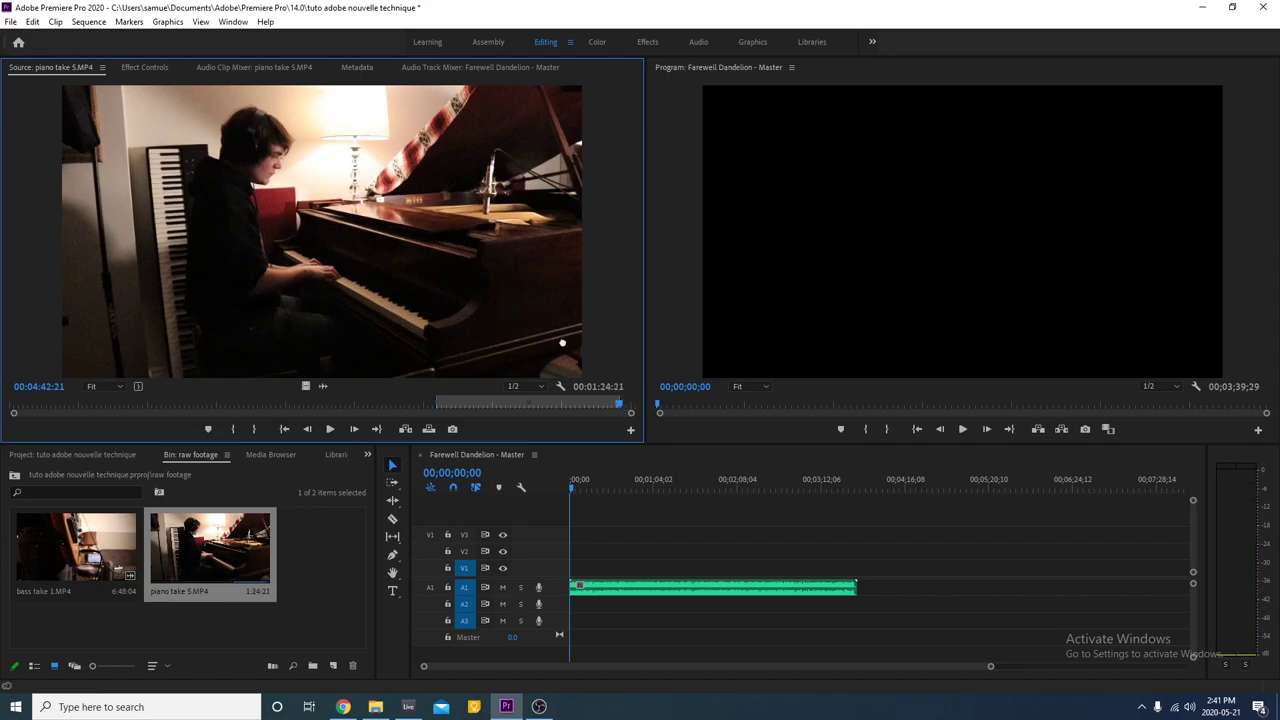
{"action": "left_click_drag", "start_coordinate": [562, 343], "coordinate": [575, 554]}
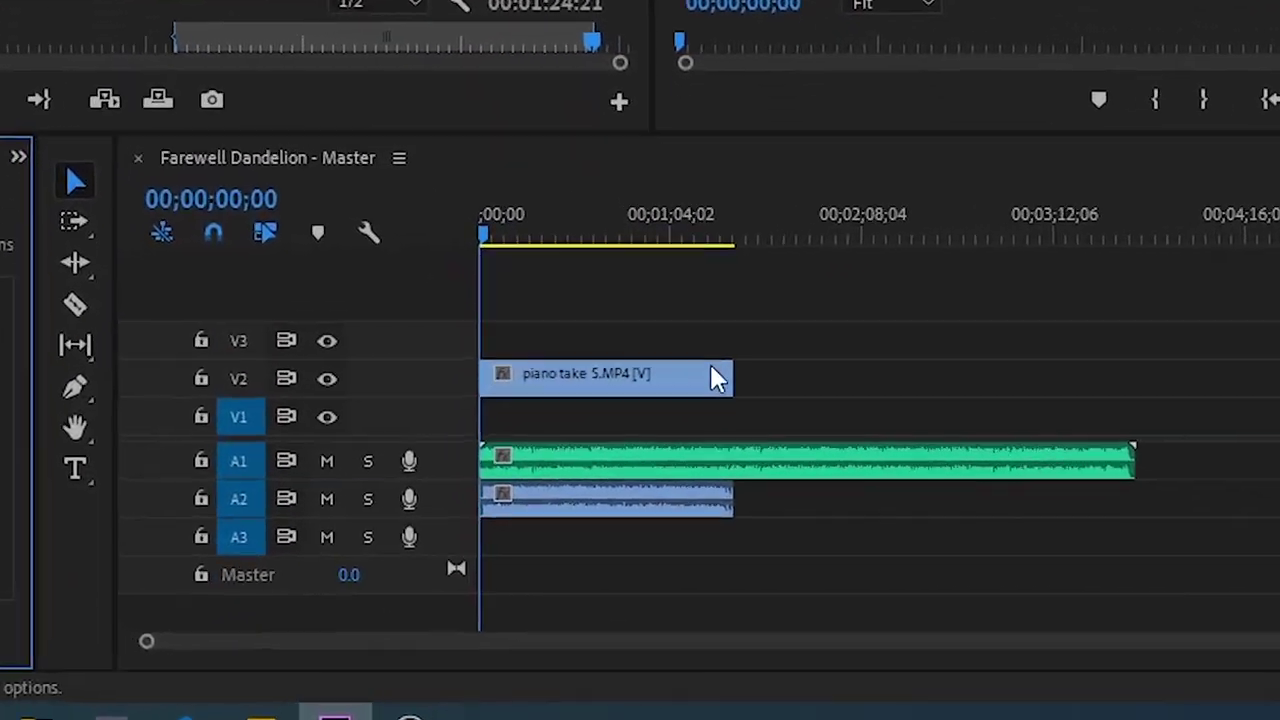
{"action": "left_click_drag", "start_coordinate": [707, 465], "coordinate": [701, 466]}
{"action": "left_click_drag", "start_coordinate": [740, 341], "coordinate": [731, 340]}
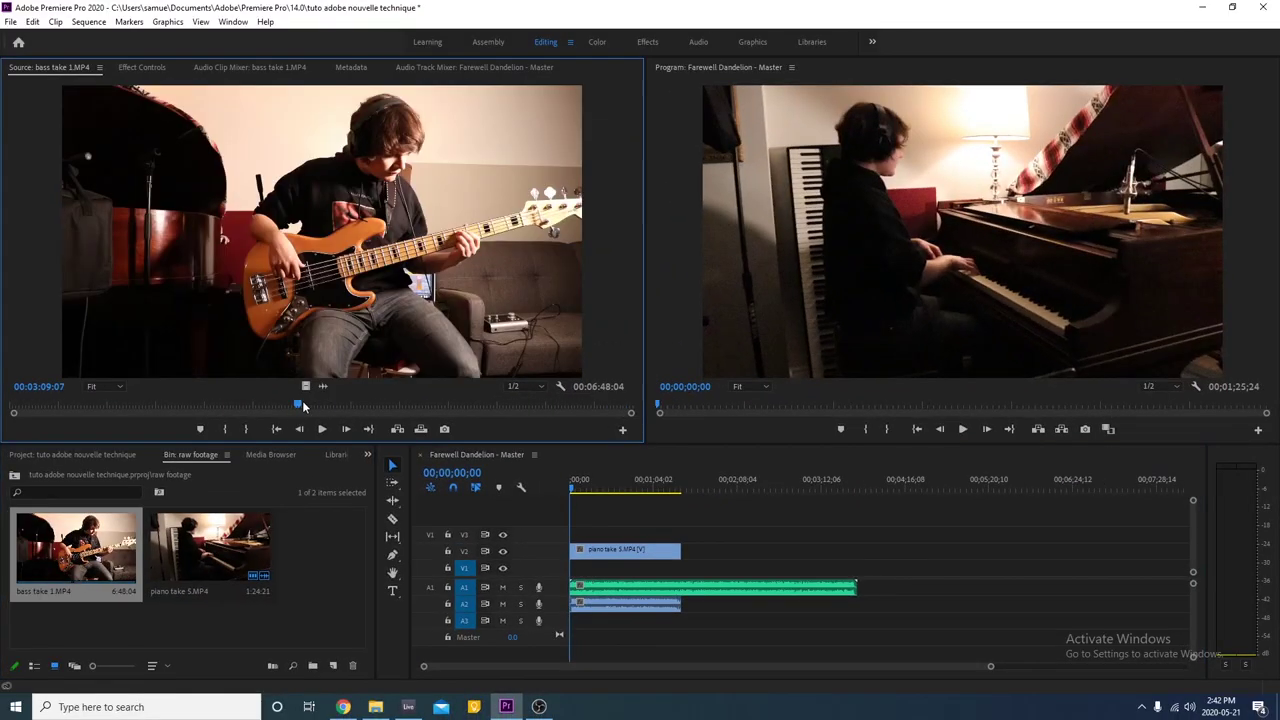
Mark a range of about 2:49:10 in bass take 1, place it on V3 at the sequence start and trim its end to the piano clip's
{"action": "left_click_drag", "start_coordinate": [303, 405], "coordinate": [464, 407]}
{"action": "key", "text": "i"}
{"action": "key", "text": "o"}
{"action": "left_click_drag", "start_coordinate": [330, 250], "coordinate": [575, 534]}
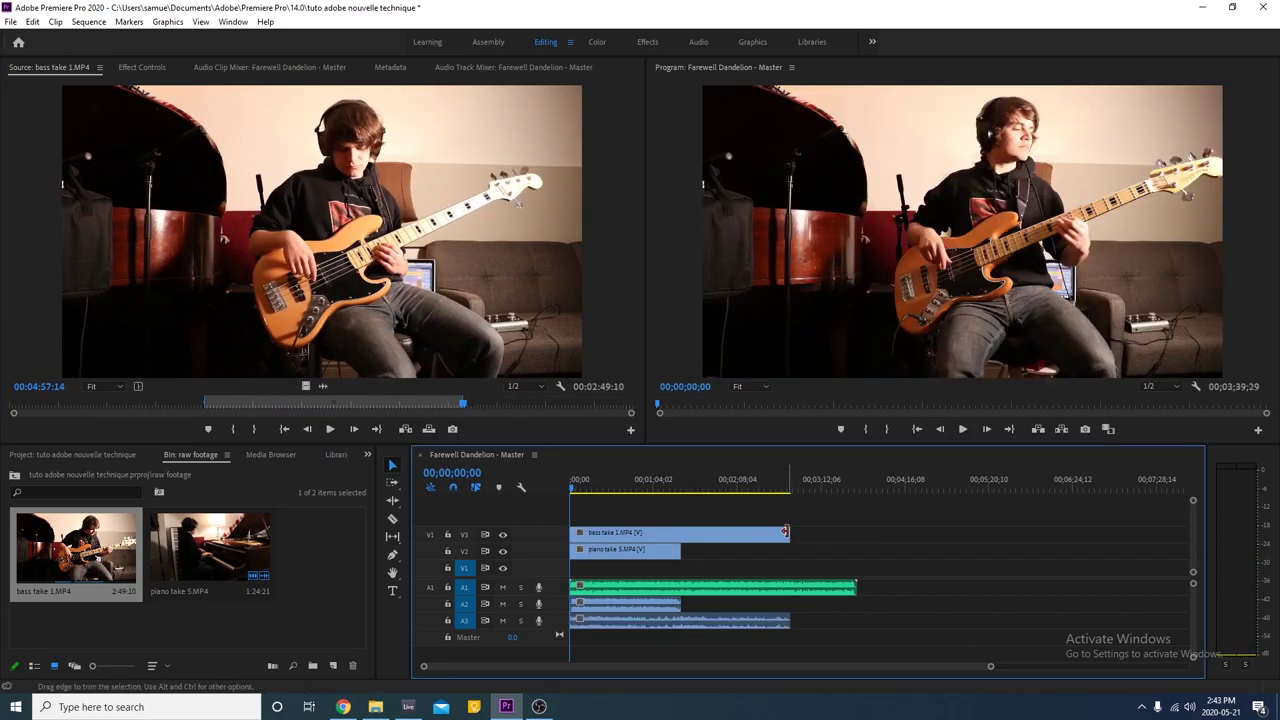
{"action": "left_click_drag", "start_coordinate": [788, 534], "coordinate": [678, 536]}
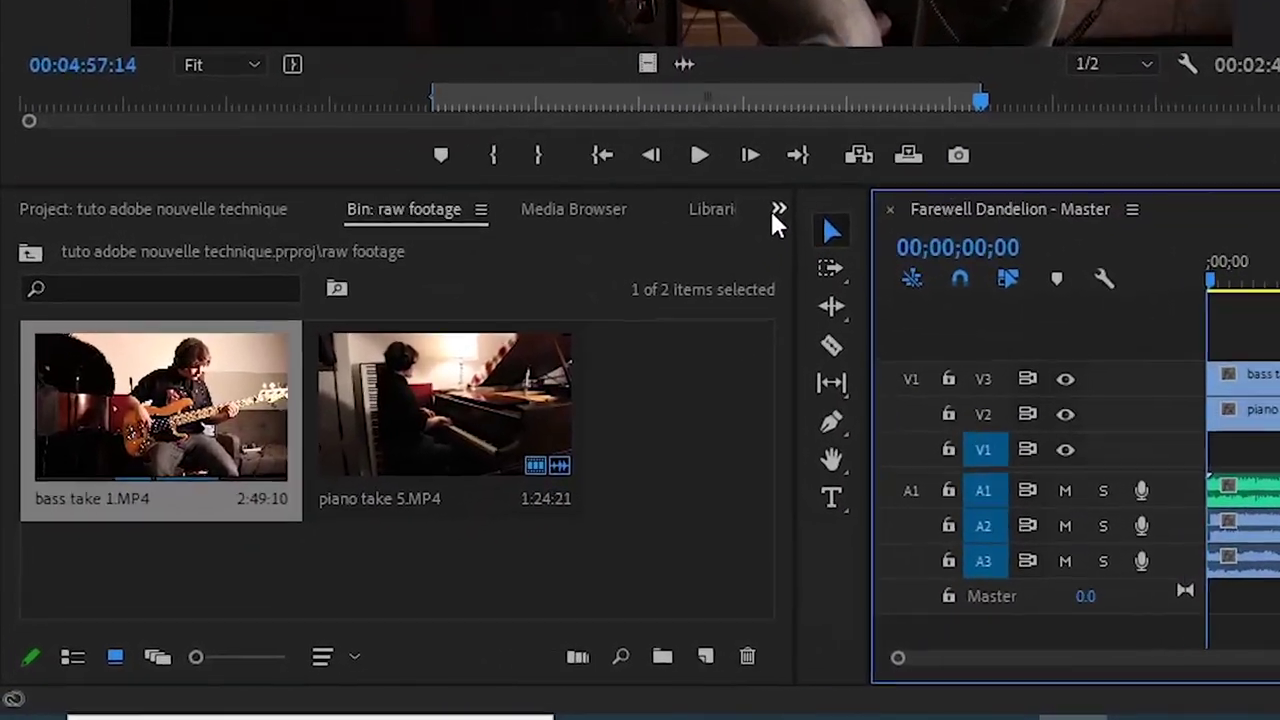
Find the Crop video effect and apply it to both the bass and piano clips
{"action": "left_click", "coordinate": [367, 454]}
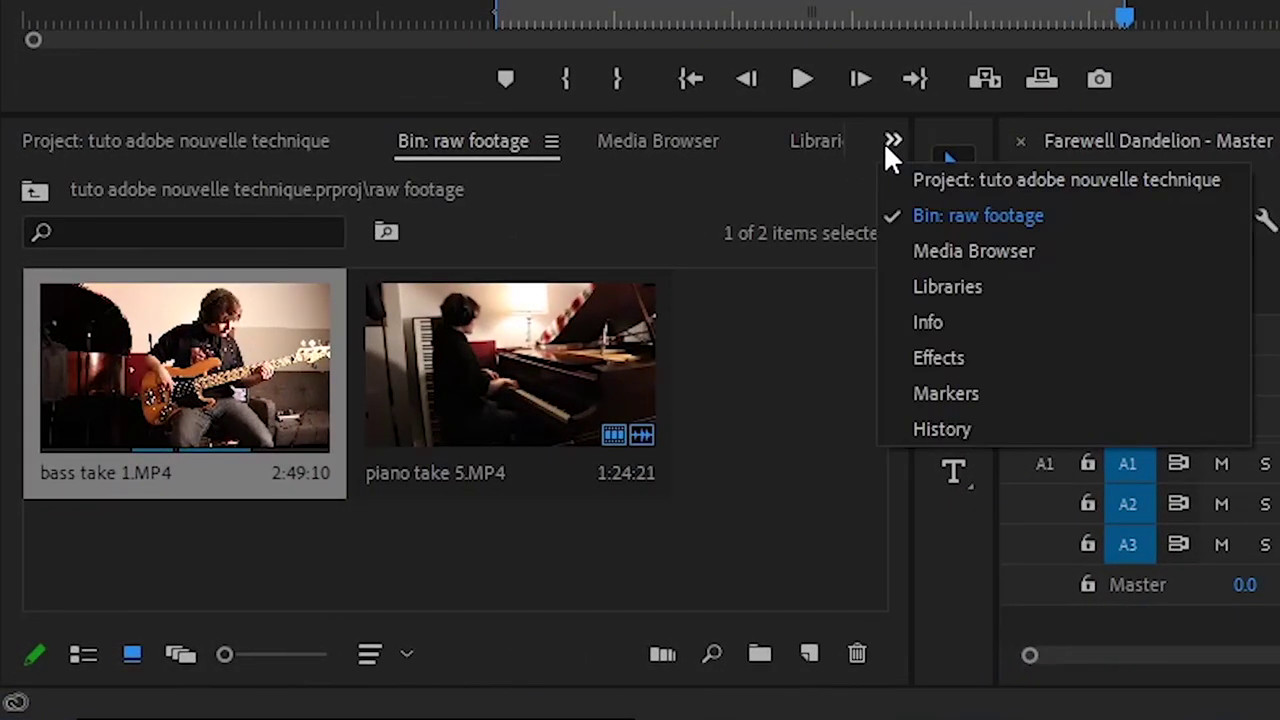
{"action": "left_click", "coordinate": [942, 360]}
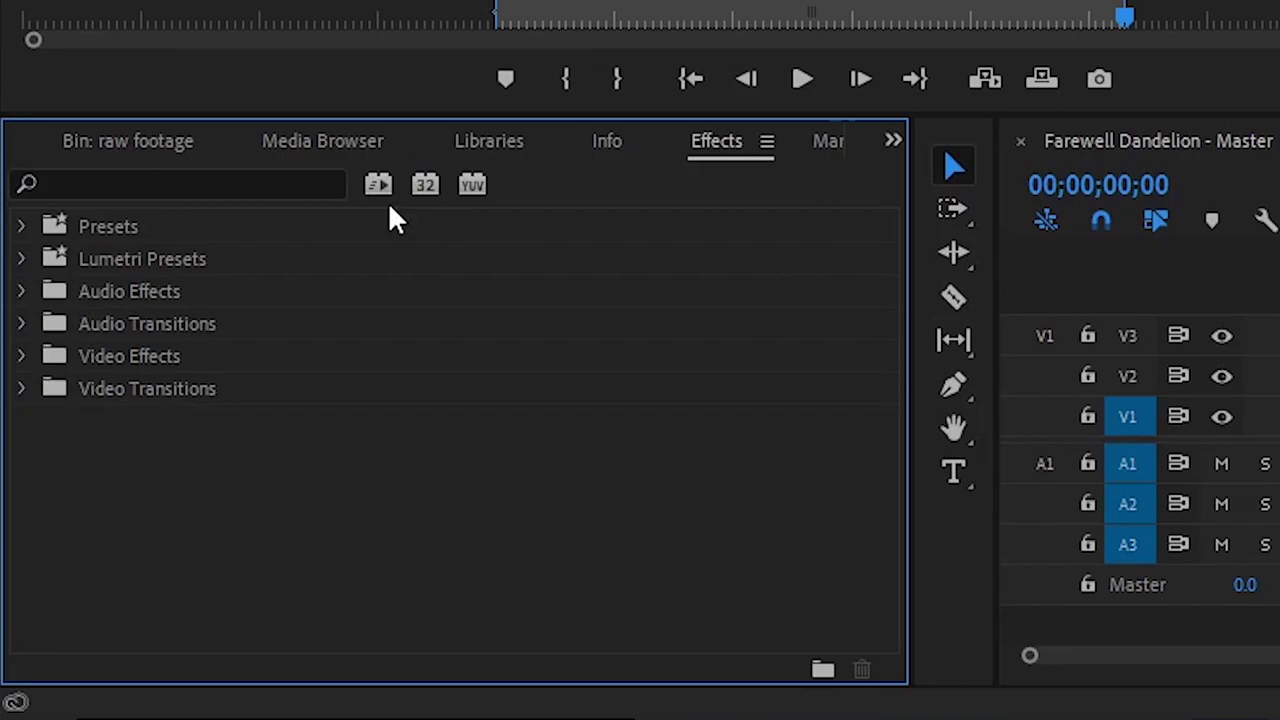
{"action": "left_click", "coordinate": [236, 186]}
{"action": "type", "text": "crop"}
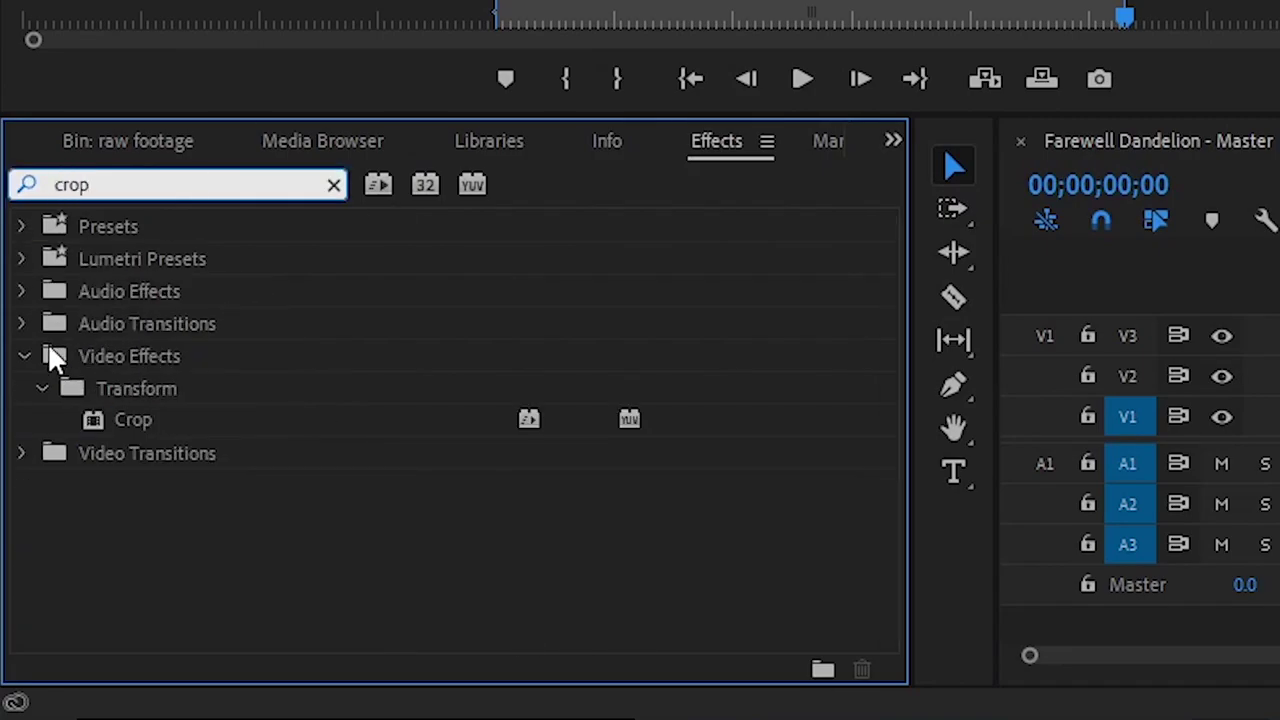
{"action": "left_click_drag", "start_coordinate": [160, 420], "coordinate": [630, 535]}
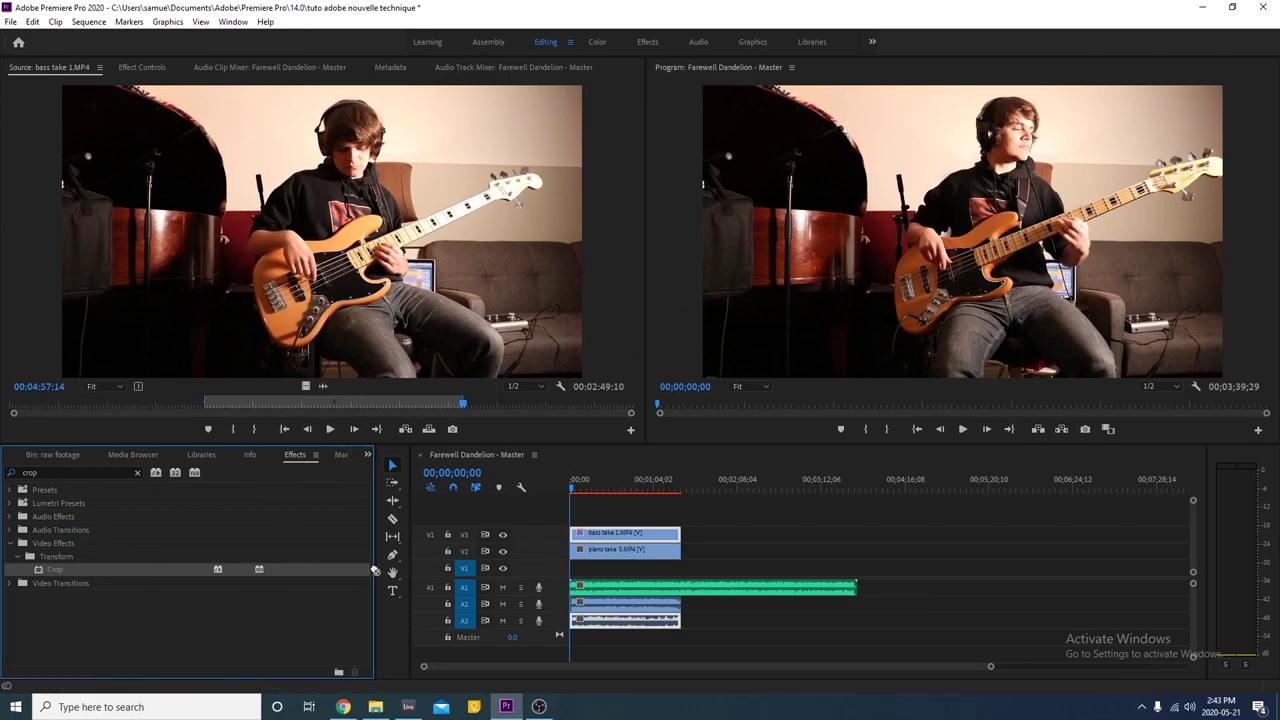
{"action": "left_click_drag", "start_coordinate": [374, 570], "coordinate": [593, 553]}
Crop the bass clip 25% on its left and right sides and shift it into the right half of the frame
{"action": "left_click", "coordinate": [645, 541]}
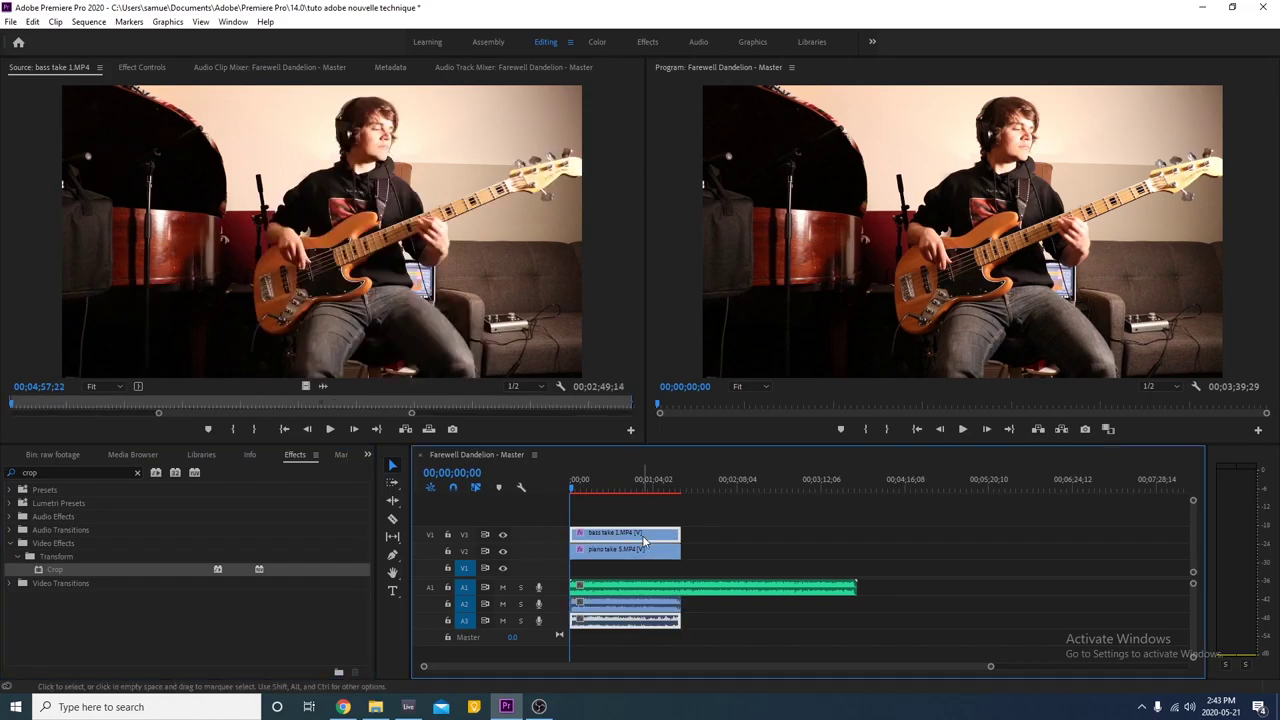
{"action": "left_click", "coordinate": [283, 68]}
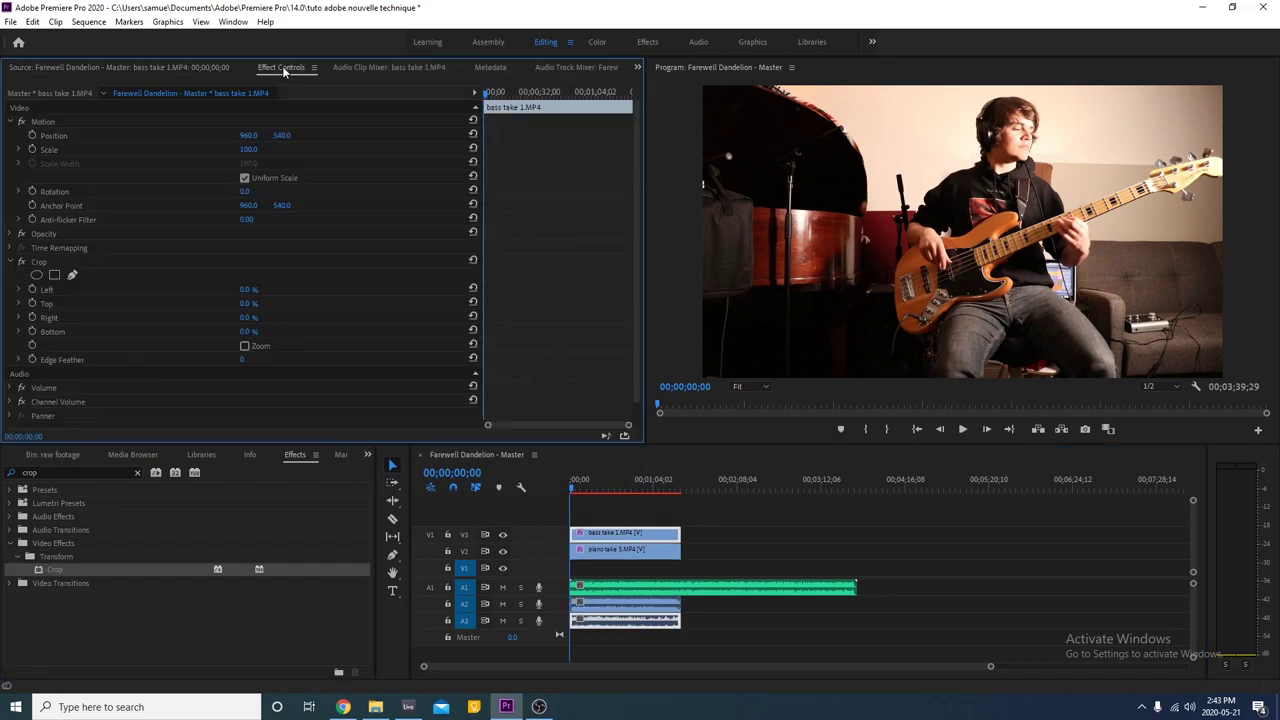
{"action": "left_click", "coordinate": [243, 290]}
{"action": "type", "text": "25"}
{"action": "key", "text": "Return"}
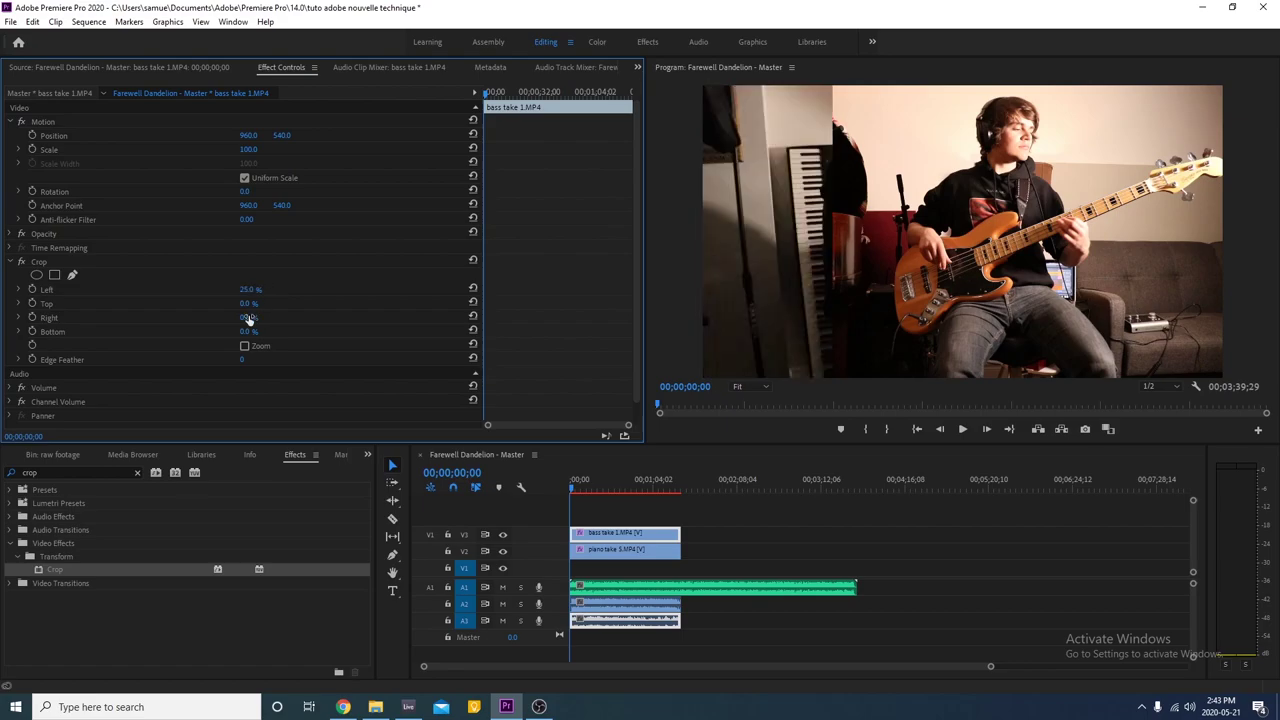
{"action": "left_click", "coordinate": [248, 317]}
{"action": "type", "text": "25"}
{"action": "key", "text": "Return"}
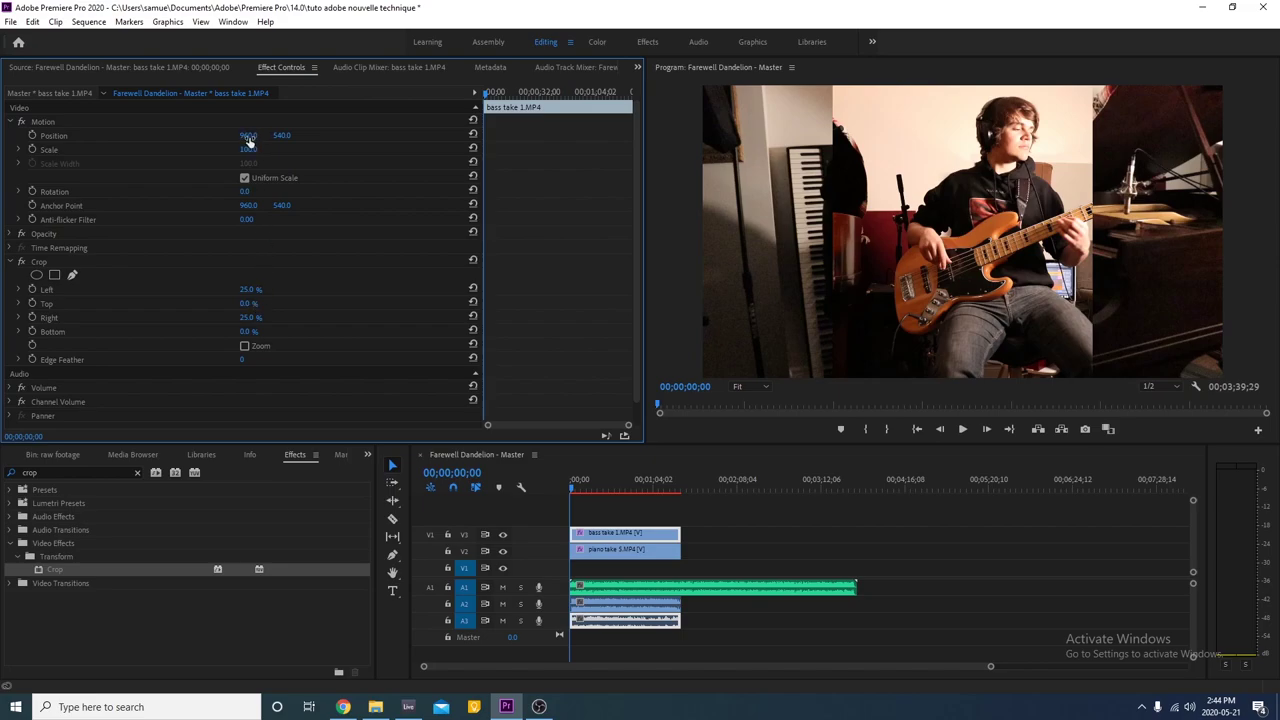
{"action": "left_click_drag", "start_coordinate": [248, 135], "coordinate": [726, 135]}
Crop the piano clip 25% on its left and right sides and set its horizontal position to about 478
{"action": "left_click", "coordinate": [628, 550]}
{"action": "left_click", "coordinate": [248, 290]}
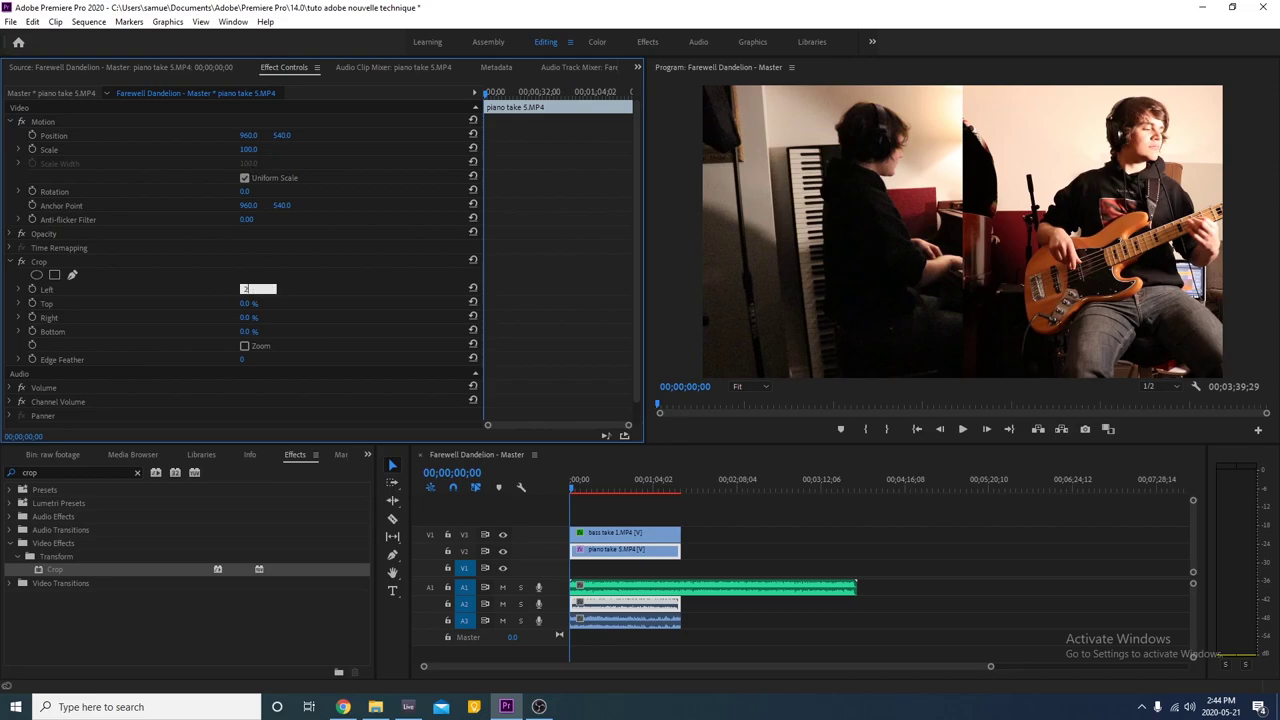
{"action": "type", "text": "25"}
{"action": "key", "text": "Return"}
{"action": "left_click", "coordinate": [245, 318]}
{"action": "type", "text": "25"}
{"action": "key", "text": "Return"}
{"action": "left_click_drag", "start_coordinate": [248, 135], "coordinate": [2, 135]}
Shift the bass clip's horizontal position to about 1296 and set its crop to 36% left and 14% right
{"action": "left_click", "coordinate": [632, 533]}
{"action": "left_click_drag", "start_coordinate": [250, 135], "coordinate": [154, 135]}
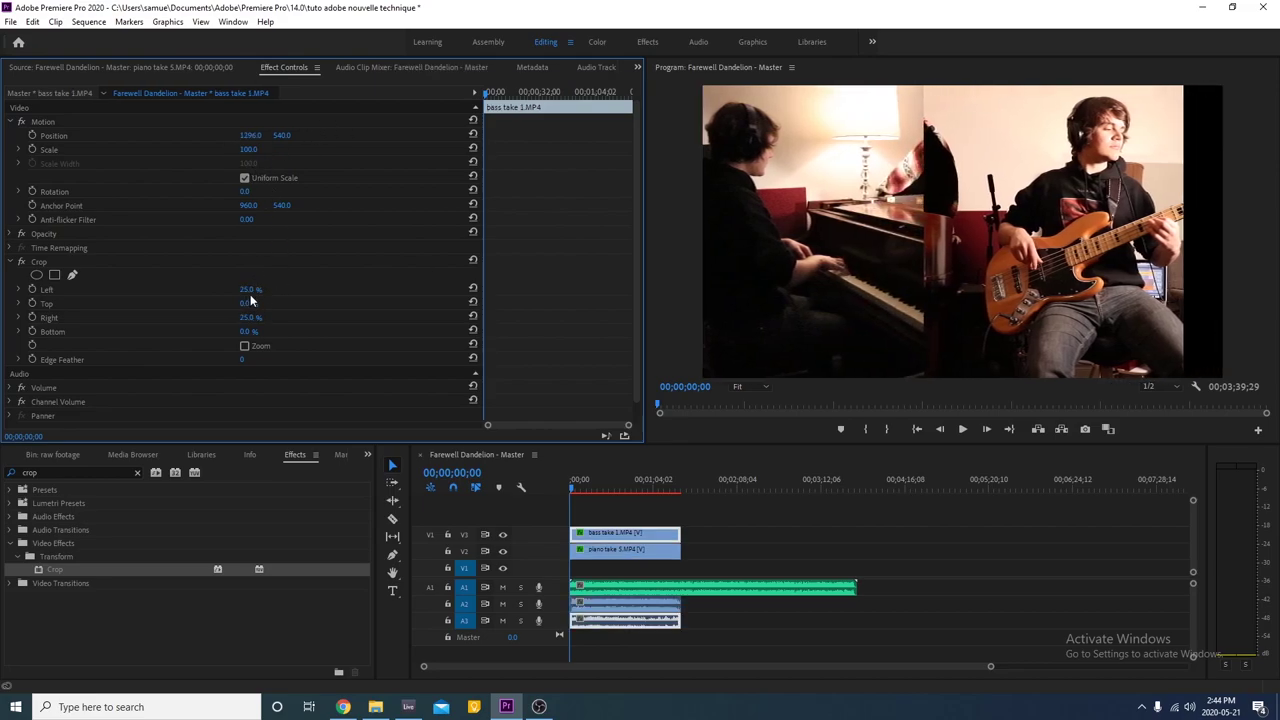
{"action": "left_click_drag", "start_coordinate": [250, 290], "coordinate": [241, 317]}
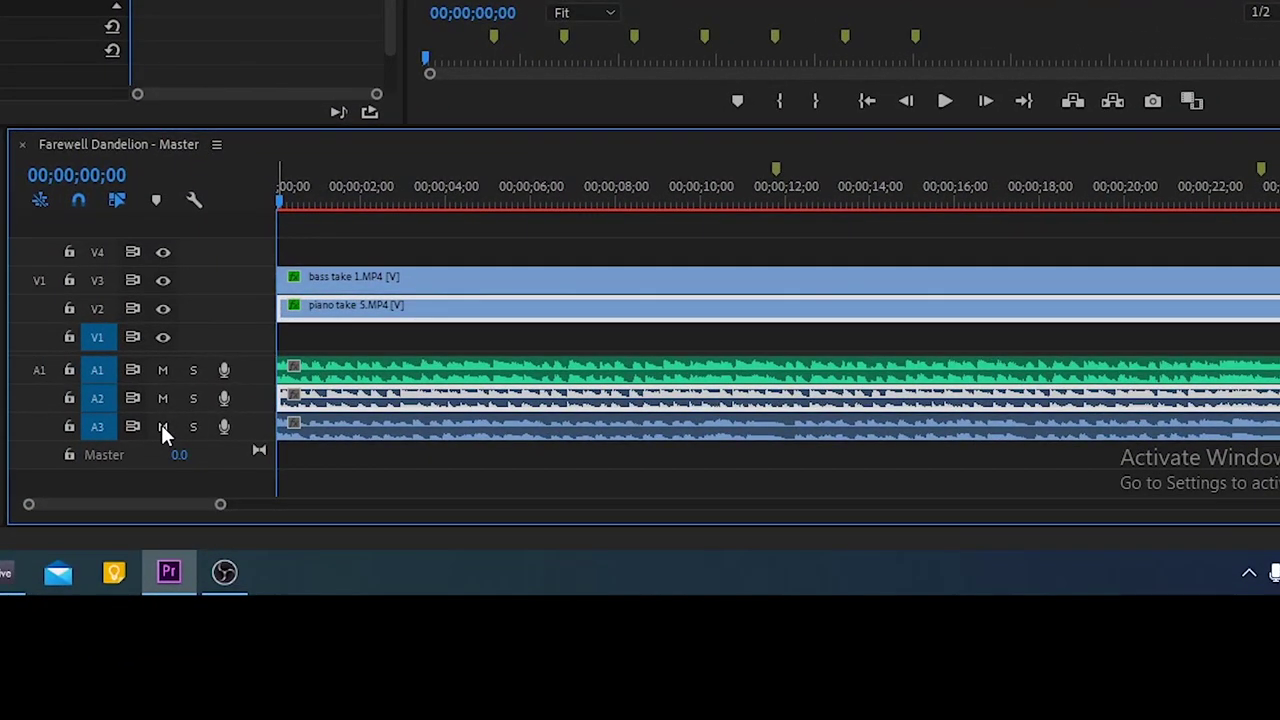
Mute the bass audio on A3, play back the opening and shift the piano clip one frame later to sync it with the song
{"action": "left_click", "coordinate": [163, 427]}
{"action": "key", "text": "space"}
{"action": "left_click_drag", "start_coordinate": [221, 505], "coordinate": [137, 512]}
{"action": "key", "text": "space"}
{"action": "scroll", "coordinate": [416, 353], "scroll_direction": "up", "scroll_amount": 10}
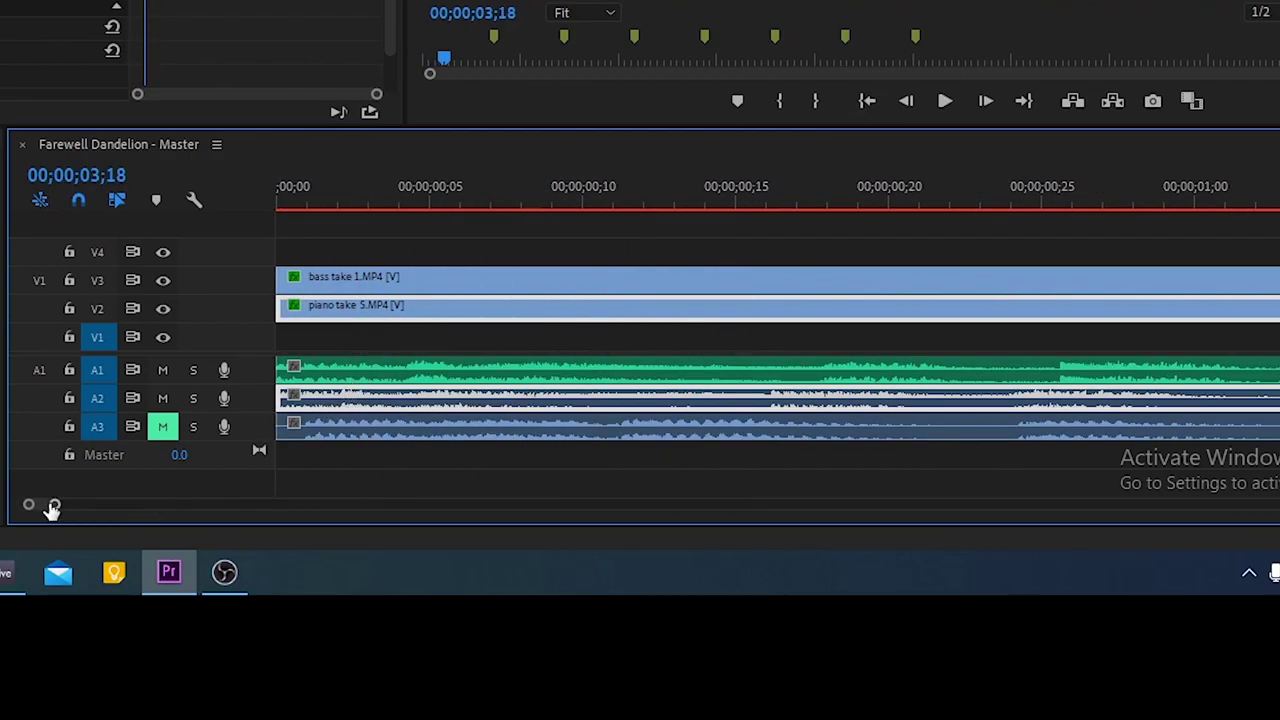
{"action": "left_click", "coordinate": [274, 200]}
{"action": "key", "text": "space"}
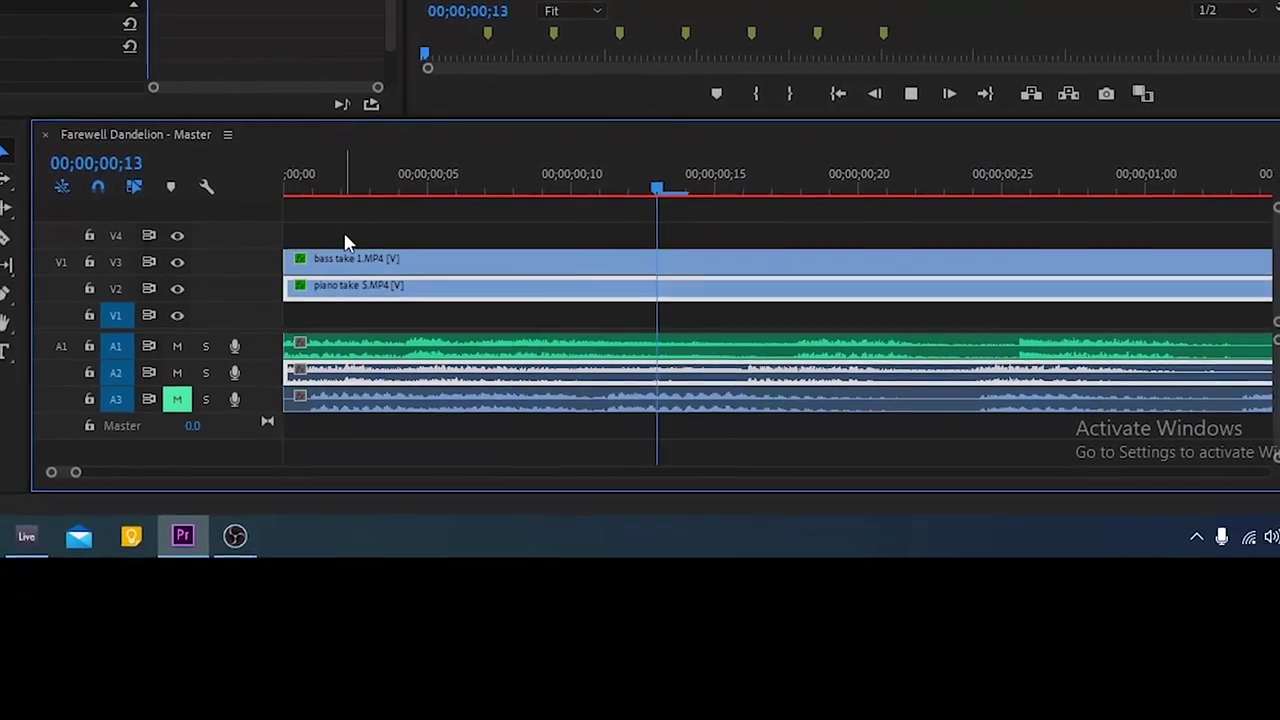
{"action": "left_click_drag", "start_coordinate": [316, 178], "coordinate": [263, 178]}
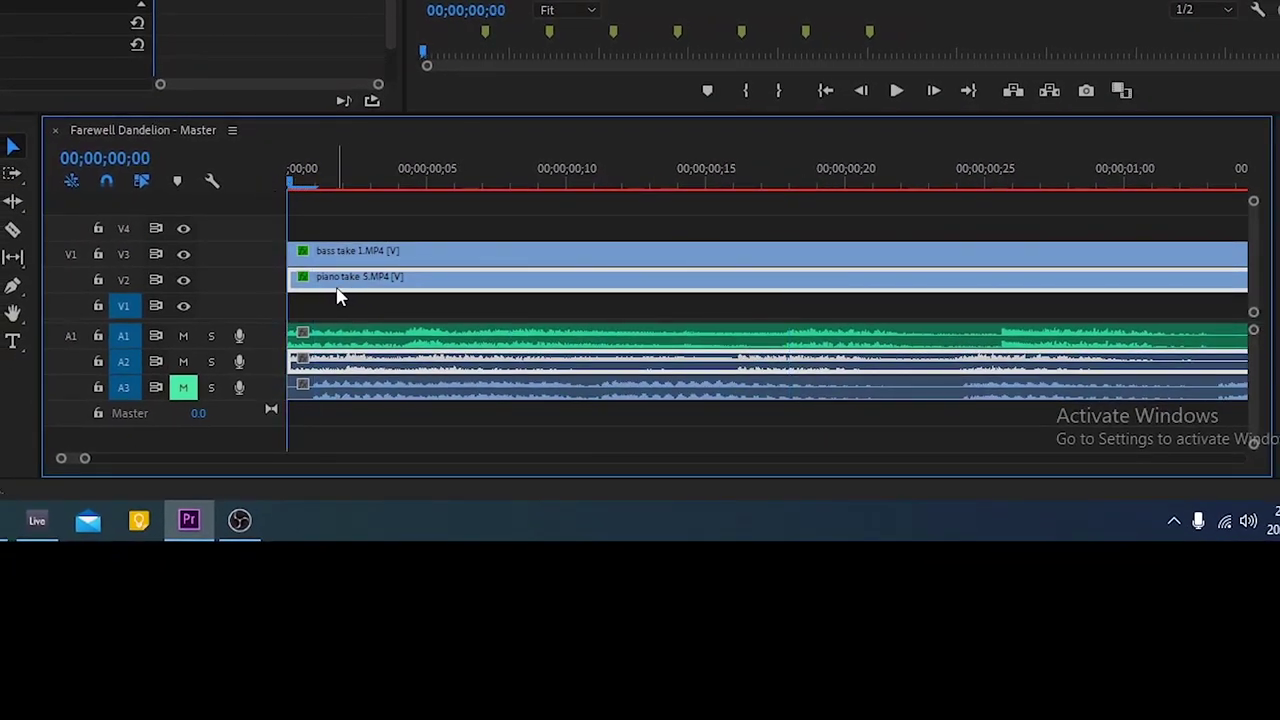
{"action": "key", "text": "space"}
{"action": "key", "text": "space"}
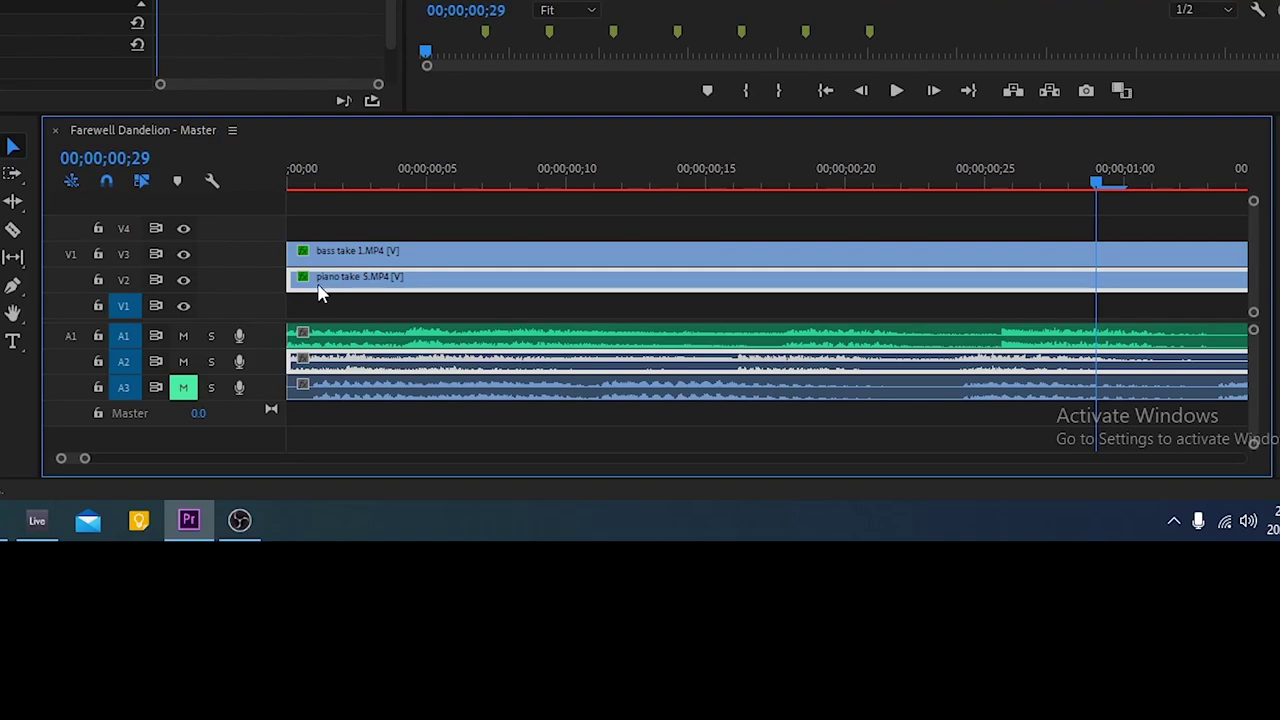
{"action": "left_click_drag", "start_coordinate": [313, 287], "coordinate": [340, 287]}
{"action": "left_click", "coordinate": [291, 178]}
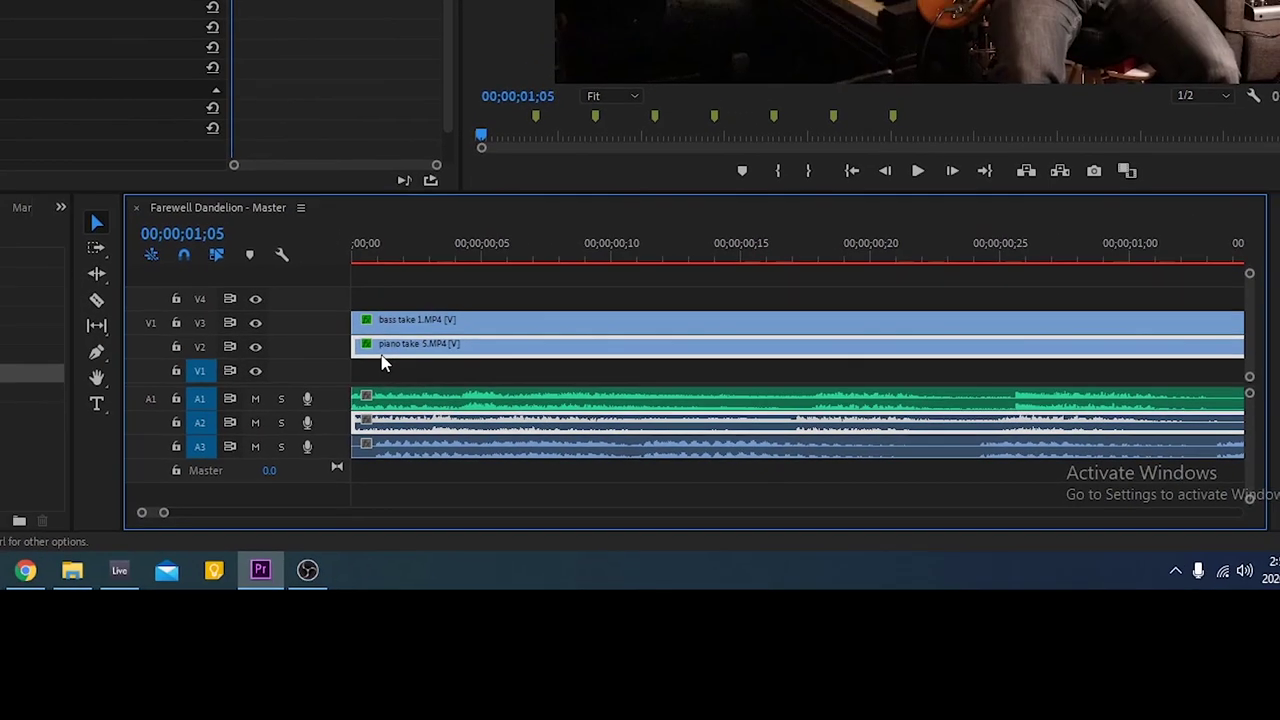
Unlink the piano clip's audio from its video and delete the piano audio from A2
{"action": "right_click", "coordinate": [332, 281]}
{"action": "left_click", "coordinate": [670, 256]}
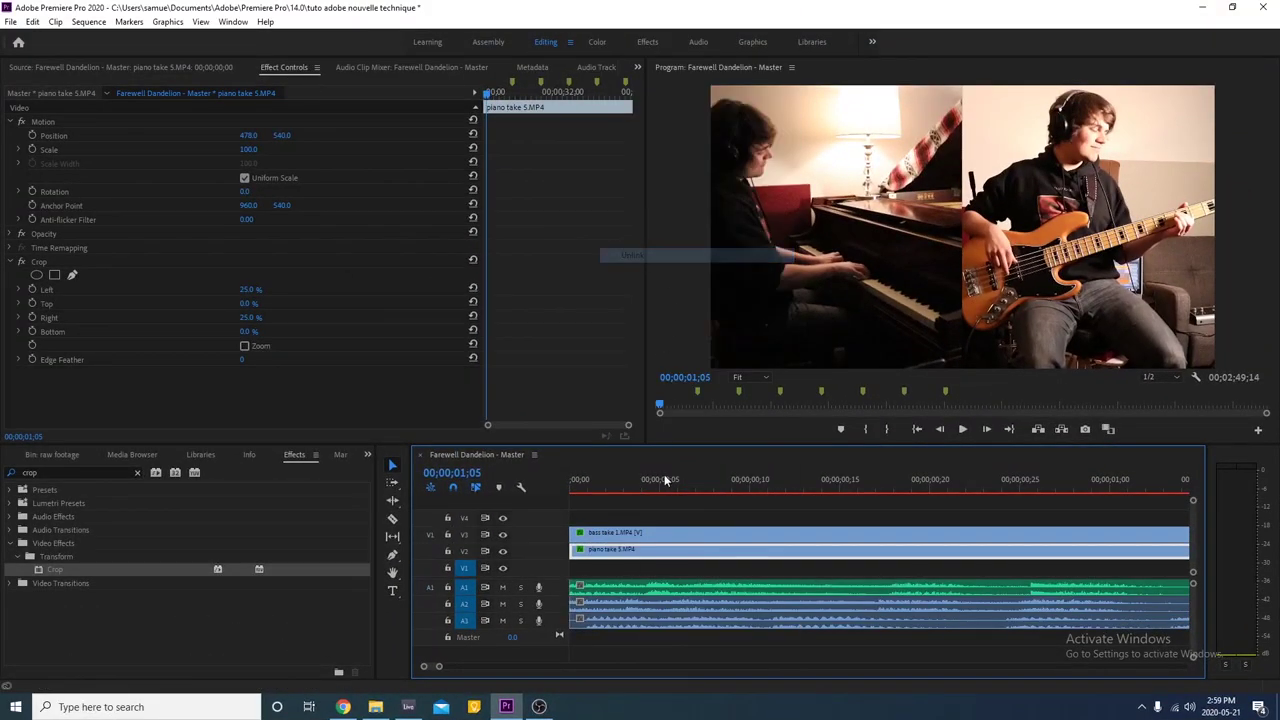
{"action": "left_click", "coordinate": [636, 599]}
Adjust the bass clip's timing in small shifts along the timeline, playing back the opening to sync it with the song
{"action": "left_click_drag", "start_coordinate": [571, 620], "coordinate": [732, 620]}
{"action": "left_click", "coordinate": [590, 490]}
{"action": "key", "text": "space"}
{"action": "left_click_drag", "start_coordinate": [800, 620], "coordinate": [610, 621]}
{"action": "key", "text": "space"}
{"action": "left_click", "coordinate": [586, 490]}
{"action": "key", "text": "space"}
{"action": "key", "text": "space"}
{"action": "left_click", "coordinate": [571, 486]}
Unlink the bass clip's audio, delete it from A3 and play back the opening with only the song audio
{"action": "key", "text": "space"}
{"action": "key", "text": "space"}
{"action": "left_click_drag", "start_coordinate": [613, 538], "coordinate": [595, 536]}
{"action": "right_click", "coordinate": [595, 535]}
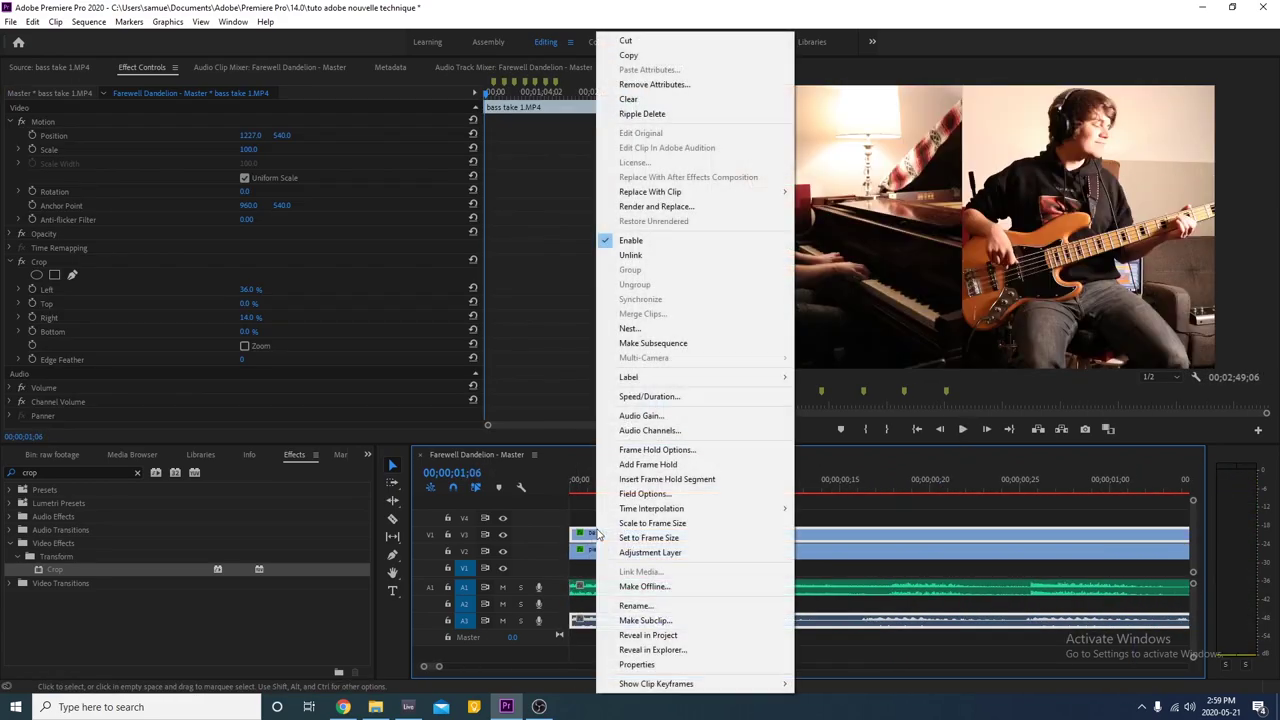
{"action": "left_click", "coordinate": [640, 256]}
{"action": "left_click", "coordinate": [614, 620]}
{"action": "key", "text": "Delete"}
{"action": "left_click", "coordinate": [569, 486]}
{"action": "key", "text": "space"}
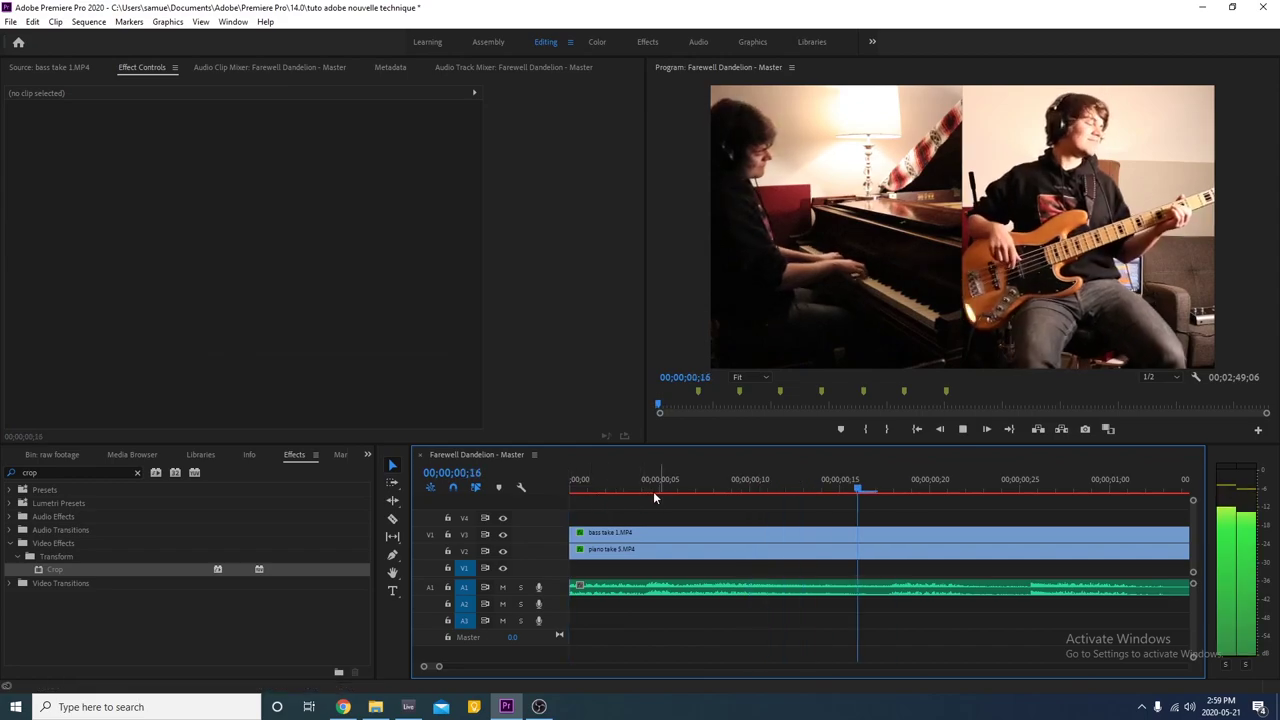
{"action": "key", "text": "space"}
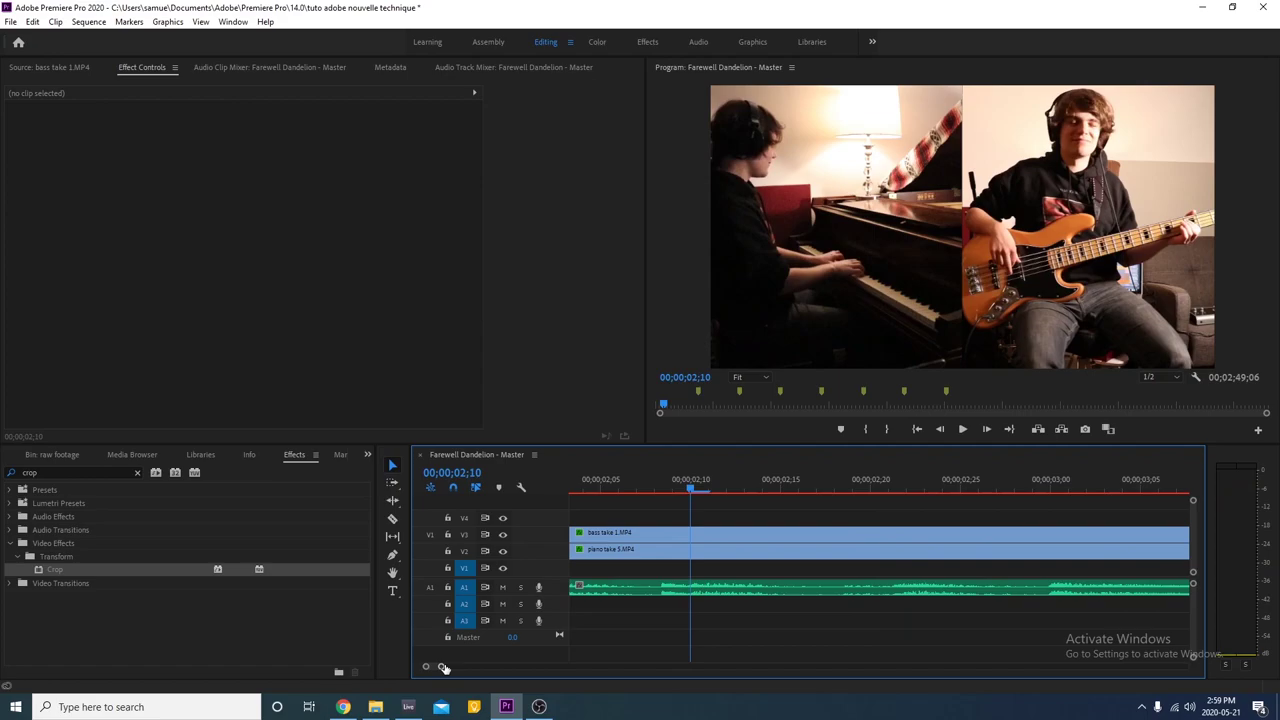
Draw a rectangle shape covering the whole video frame with the Rectangle tool
{"action": "left_click_drag", "start_coordinate": [444, 668], "coordinate": [829, 667]}
{"action": "left_click", "coordinate": [392, 554]}
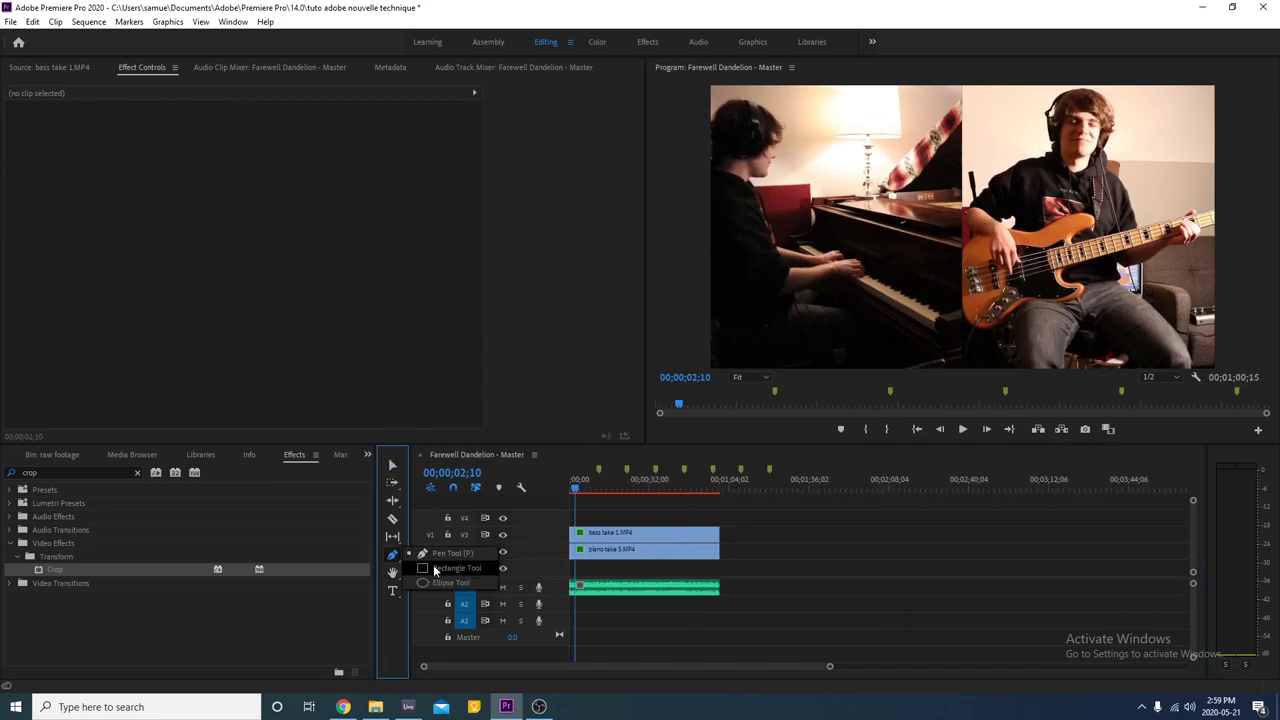
{"action": "left_click", "coordinate": [433, 567]}
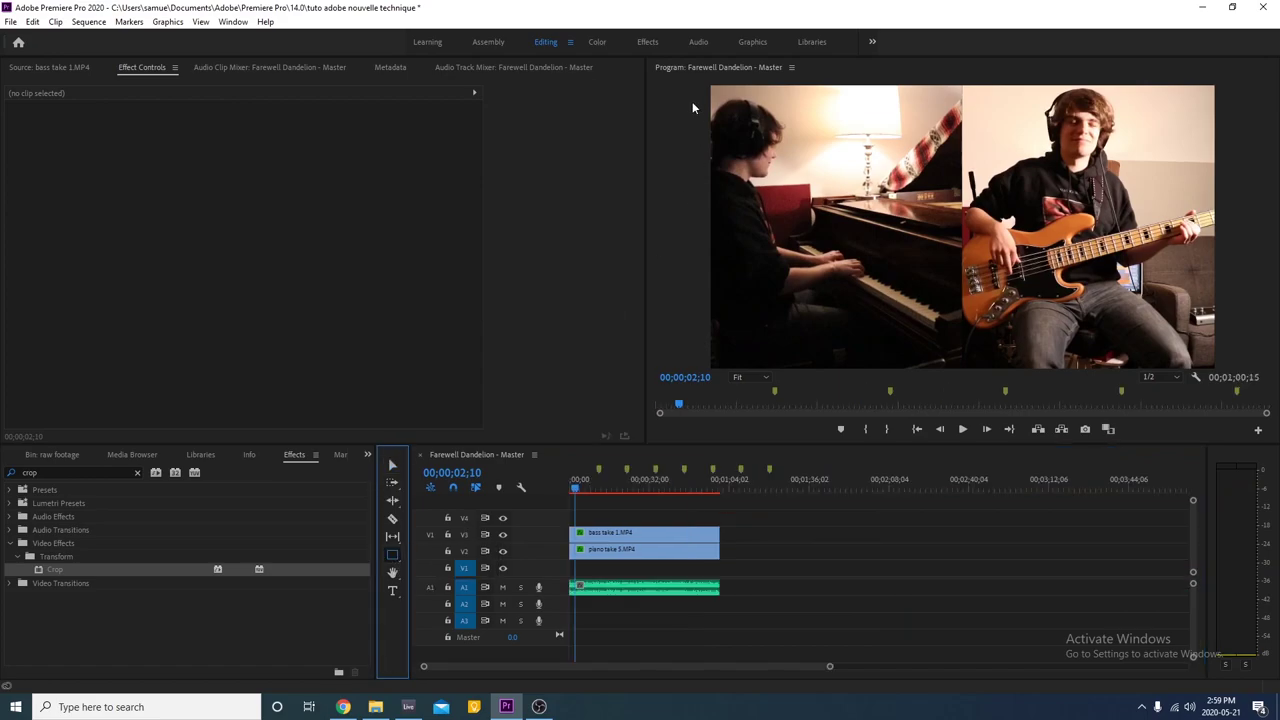
{"action": "left_click_drag", "start_coordinate": [711, 87], "coordinate": [1214, 371]}
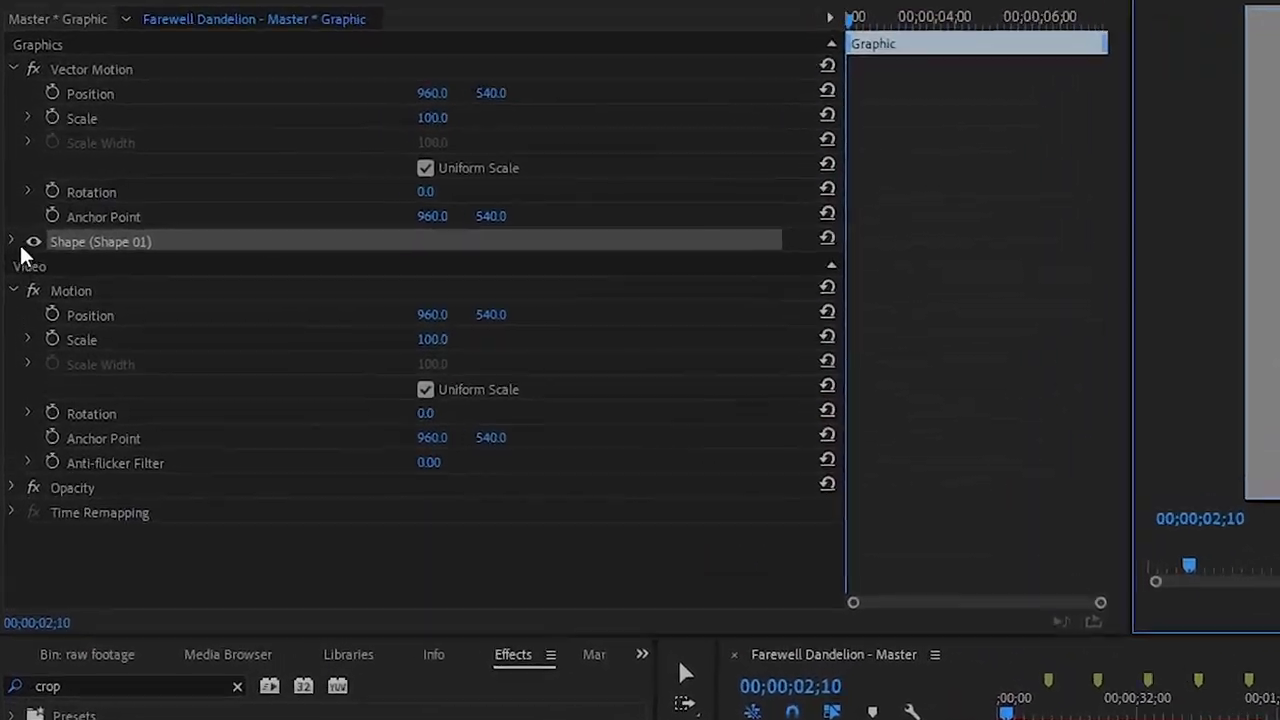
Turn off the rectangle's fill and set its white stroke width to 20 to form a border
{"action": "left_click", "coordinate": [10, 220]}
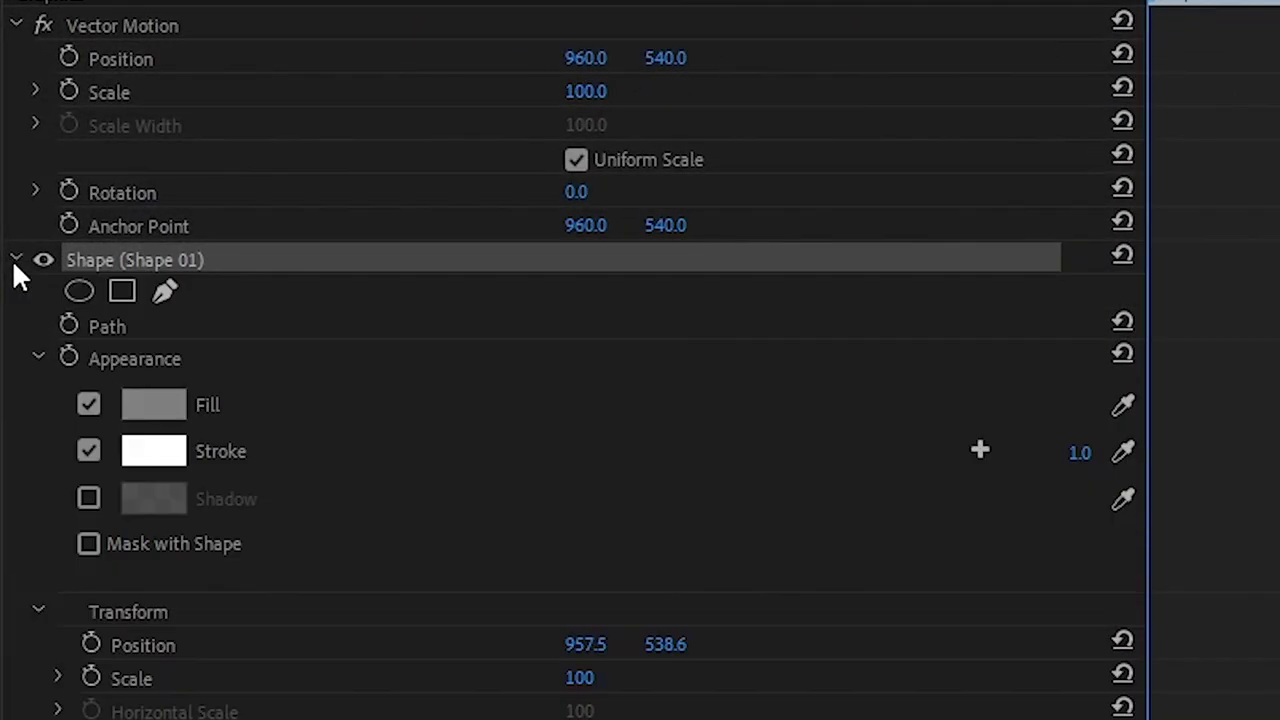
{"action": "left_click", "coordinate": [88, 410]}
{"action": "left_click", "coordinate": [1078, 452]}
{"action": "type", "text": "20"}
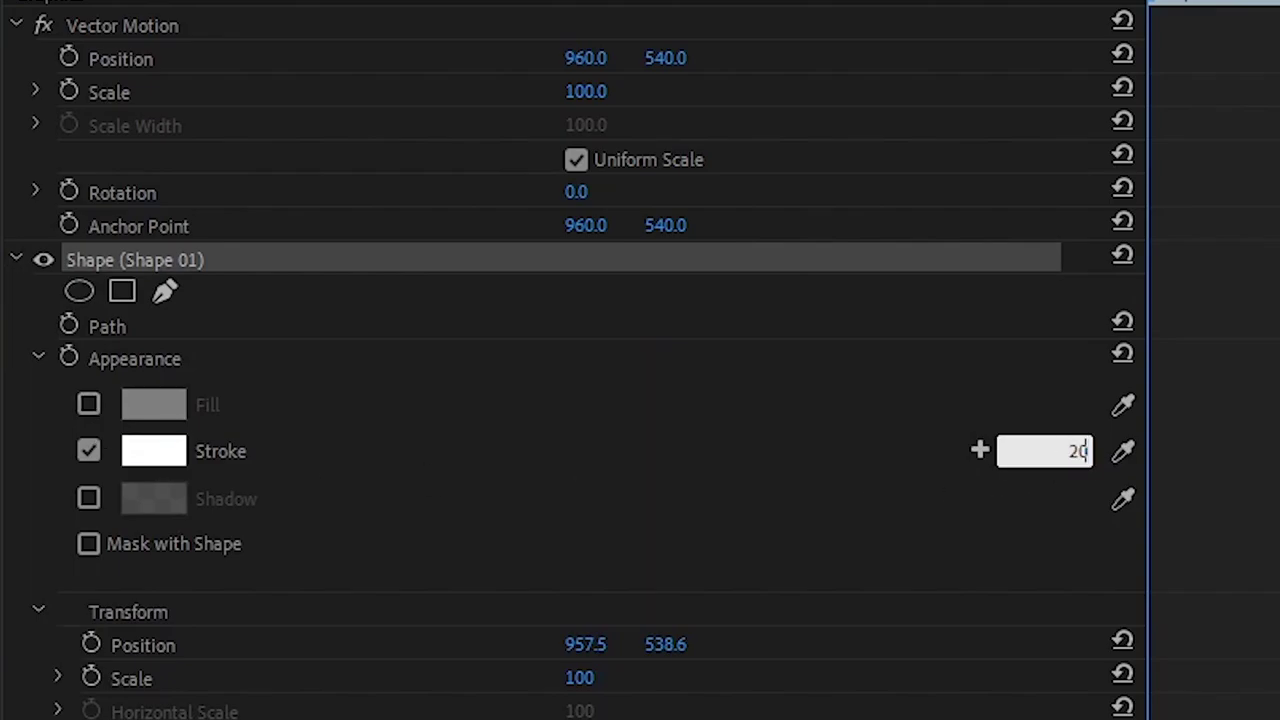
{"action": "key", "text": "Return"}
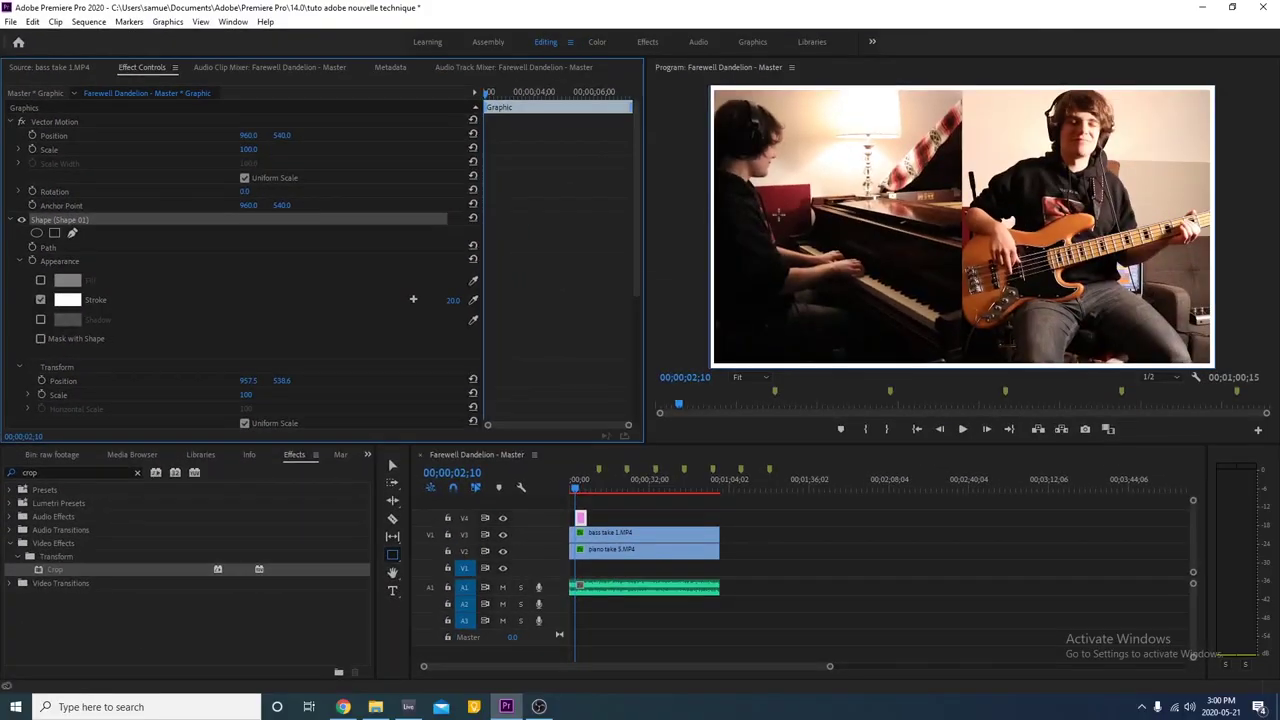
Fine-tune the rectangle's edges in an enlarged program view so the white border is even around the frame
{"action": "key", "text": "grave"}
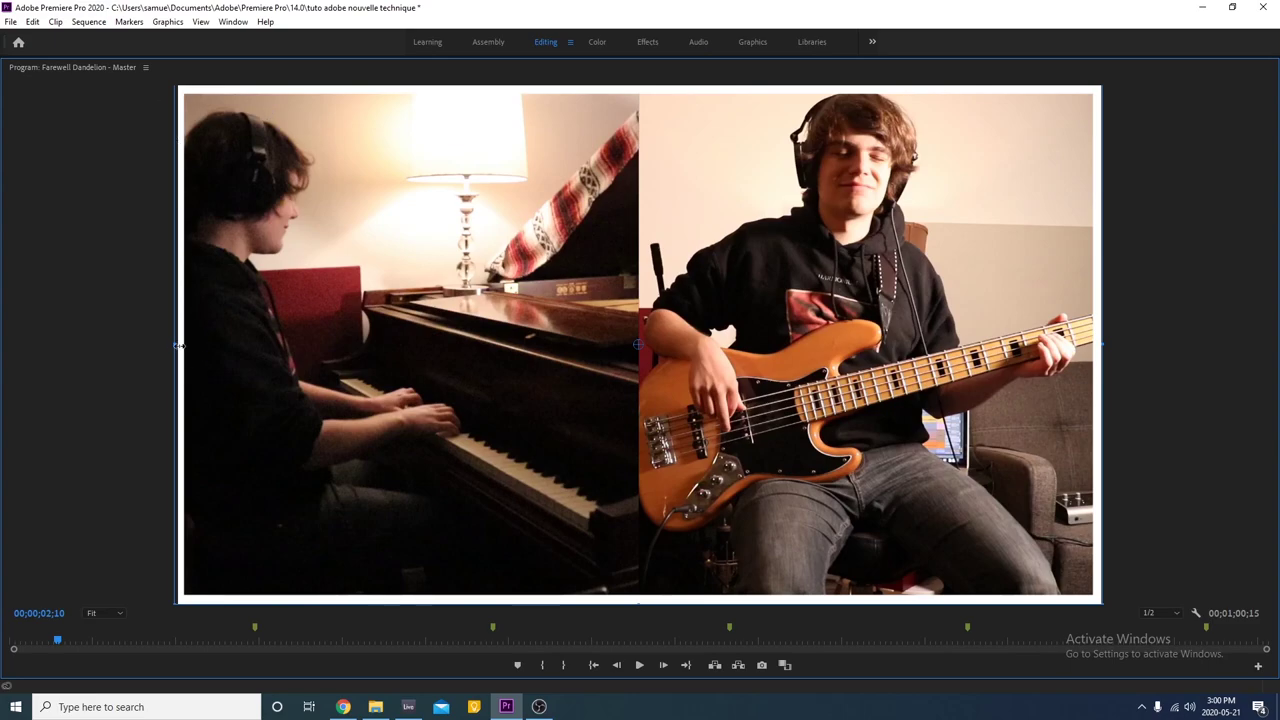
{"action": "left_click_drag", "start_coordinate": [179, 346], "coordinate": [182, 346]}
{"action": "left_click_drag", "start_coordinate": [640, 85], "coordinate": [640, 86]}
{"action": "left_click_drag", "start_coordinate": [1104, 346], "coordinate": [1102, 346]}
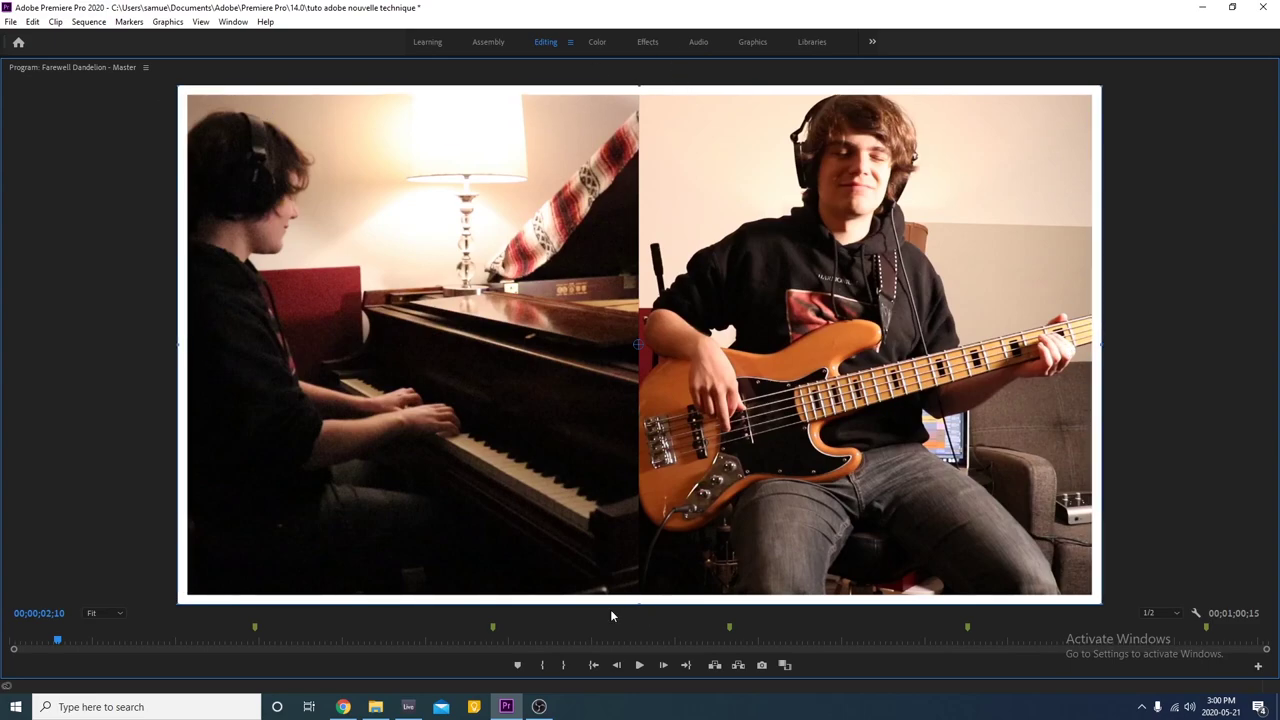
{"action": "key", "text": "grave"}
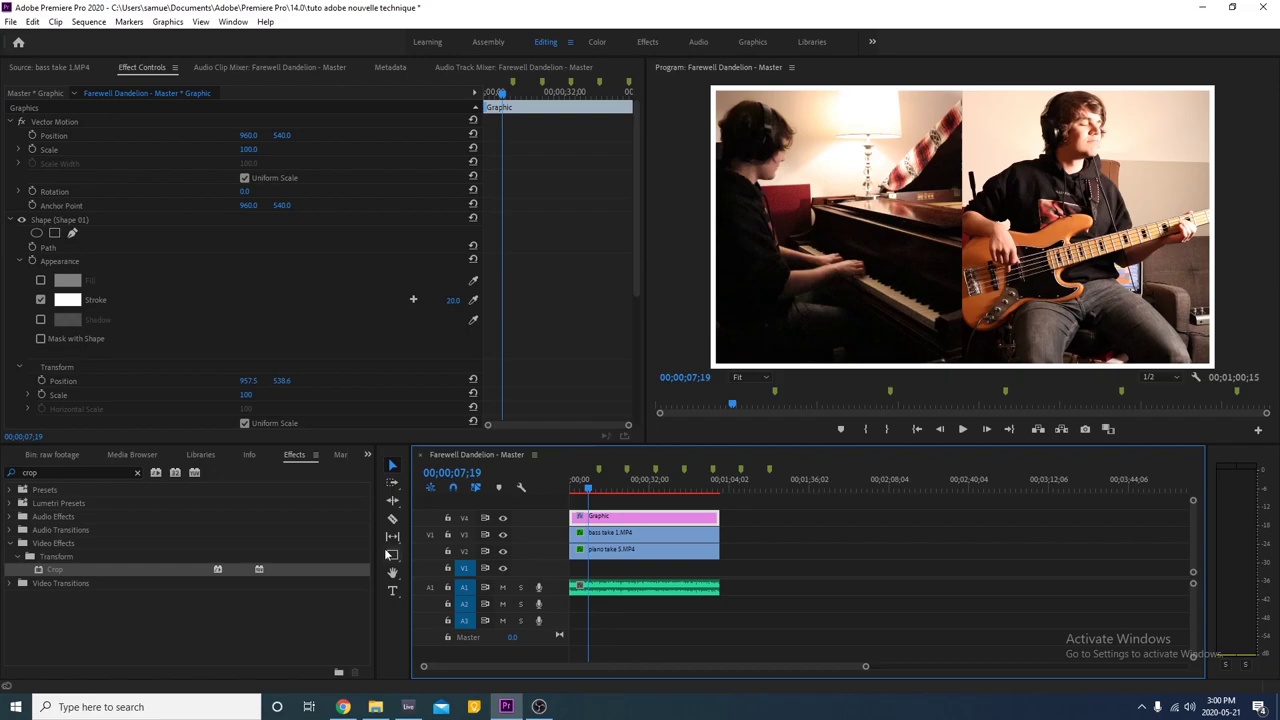
Draw a vertical white divider line between the piano and bass images with the Pen tool
{"action": "left_click", "coordinate": [392, 555]}
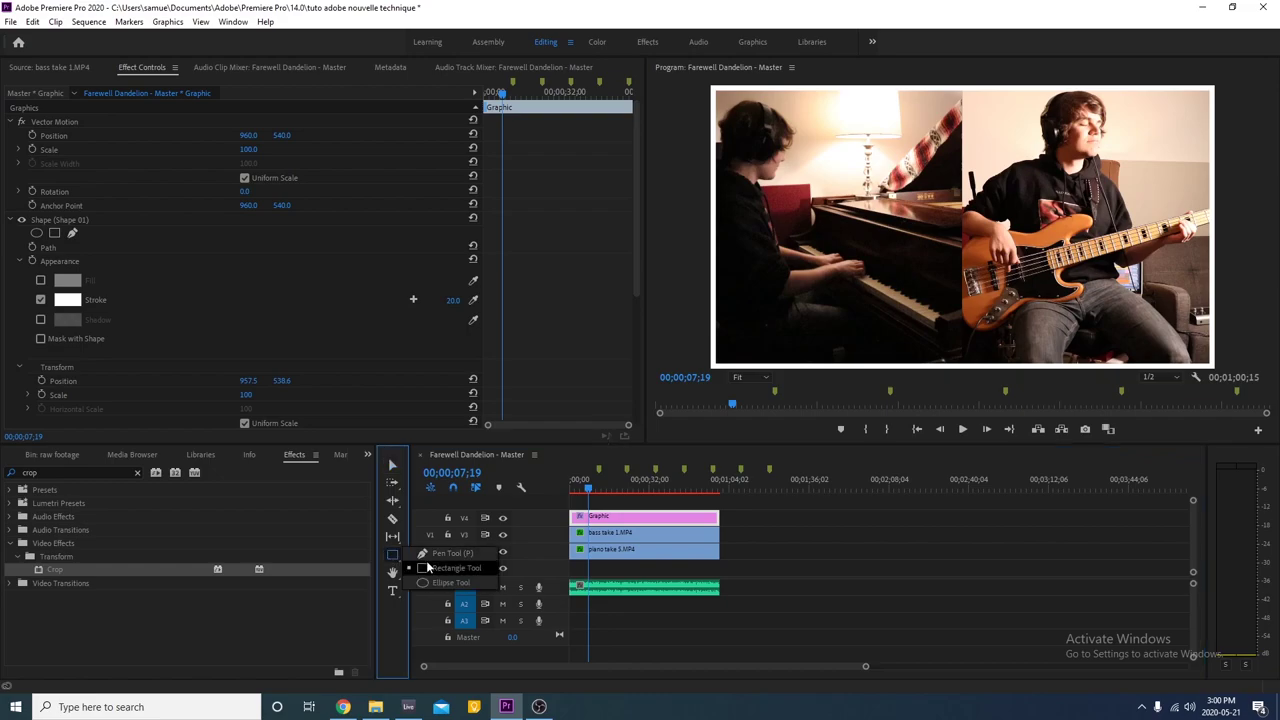
{"action": "left_click", "coordinate": [430, 567]}
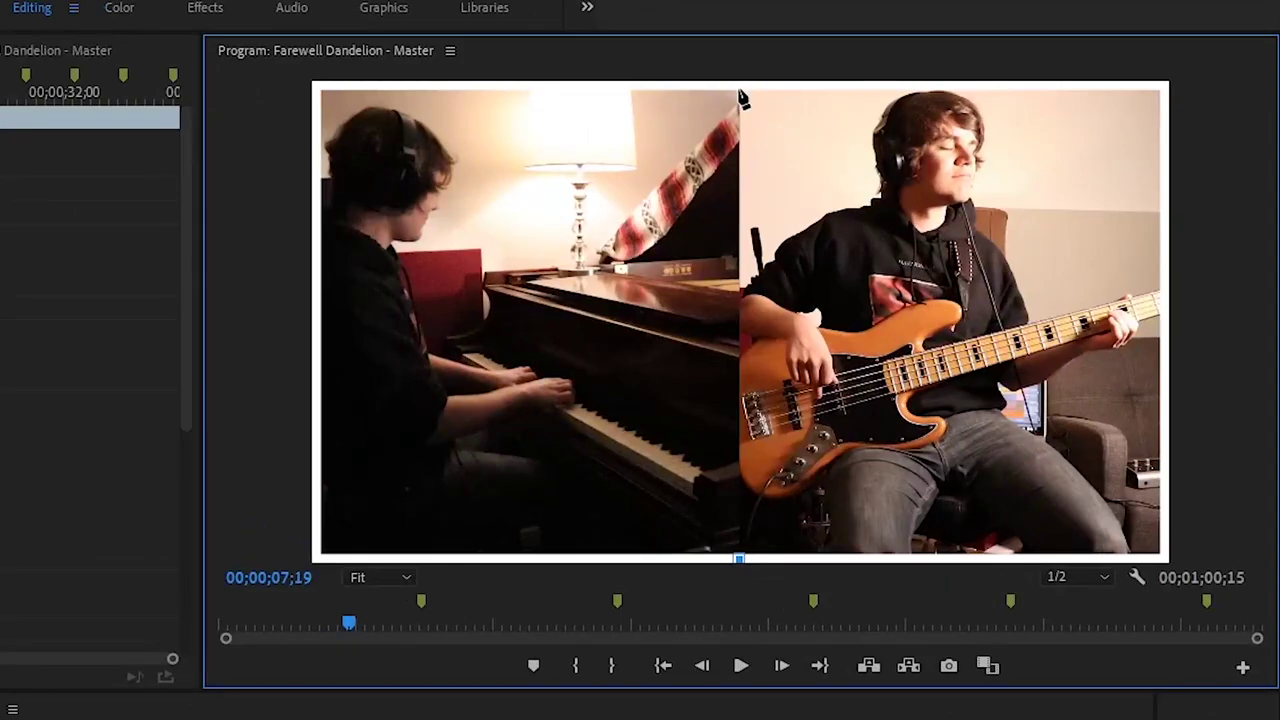
{"action": "left_click", "coordinate": [740, 90]}
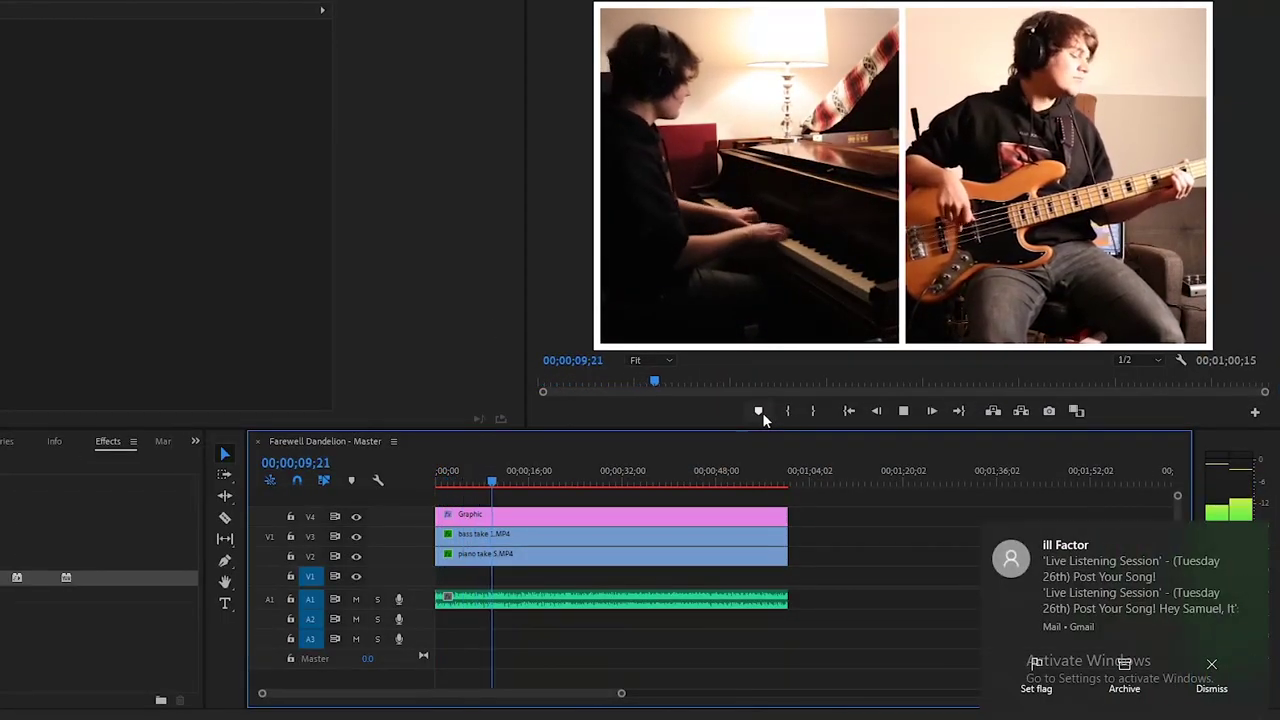
Add sequence markers at roughly even intervals through the song during playback to mark the edit points
{"action": "left_click", "coordinate": [760, 412]}
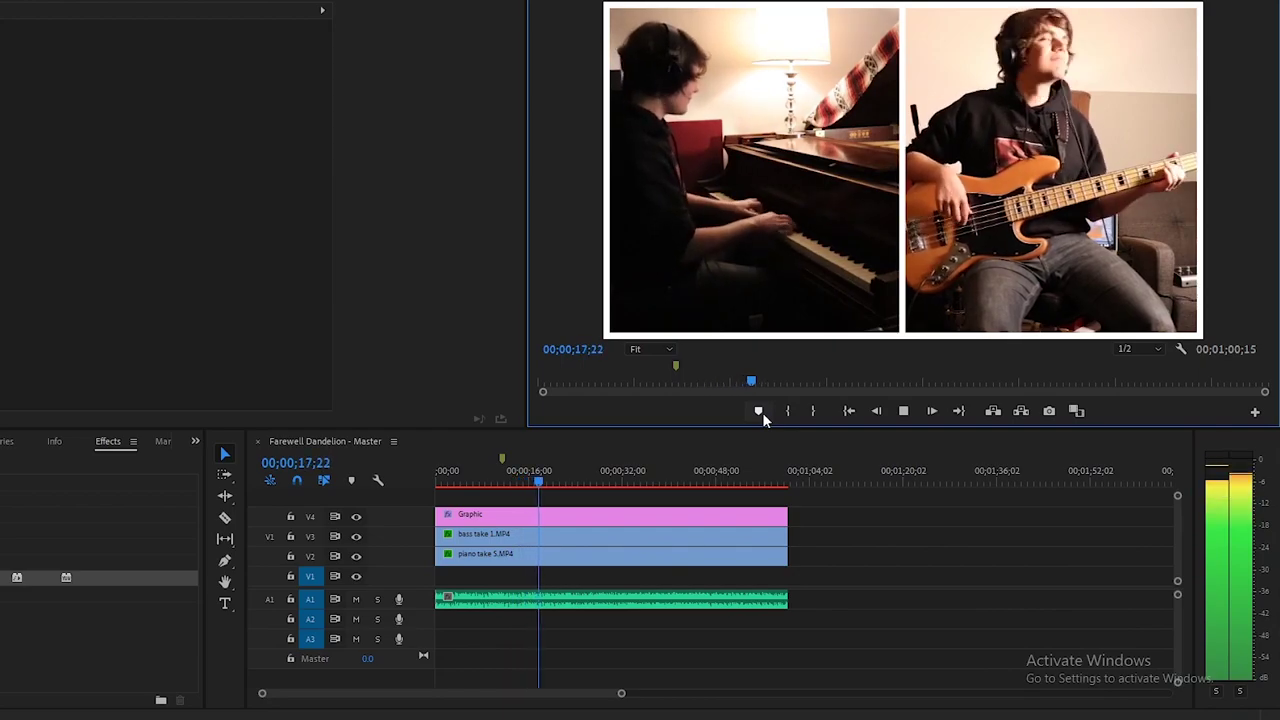
{"action": "left_click", "coordinate": [760, 412]}
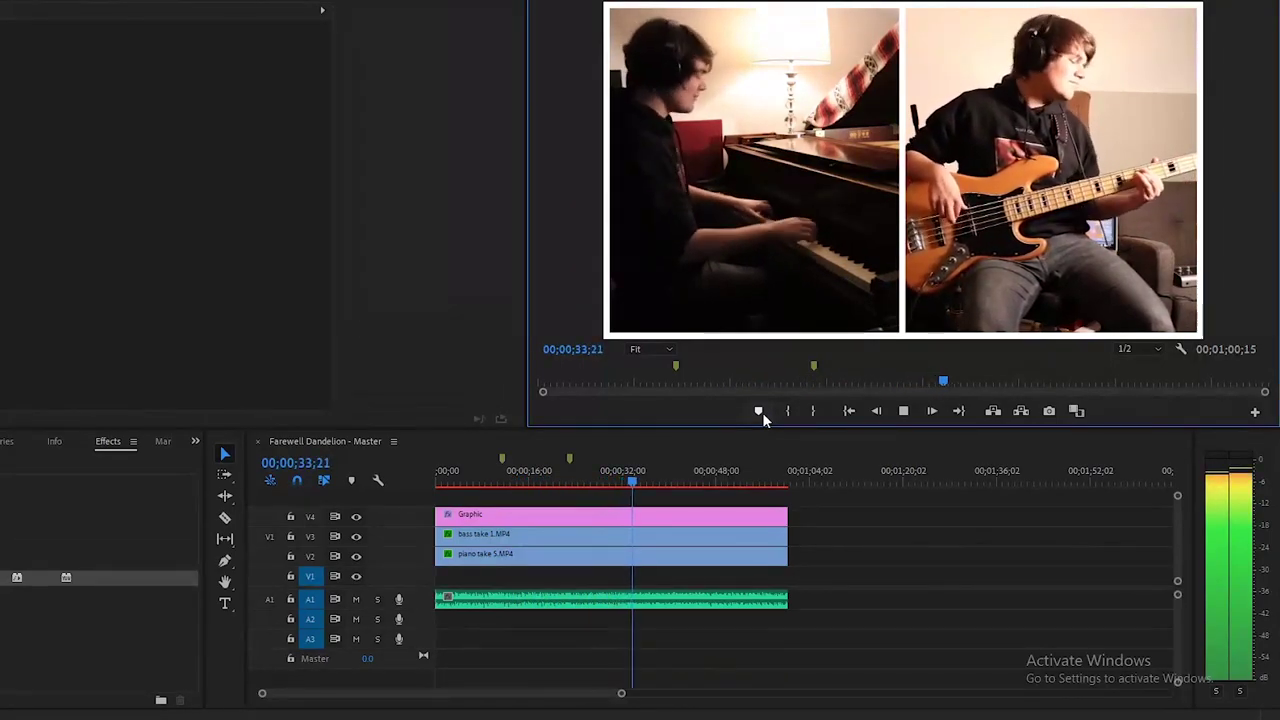
{"action": "left_click", "coordinate": [760, 412]}
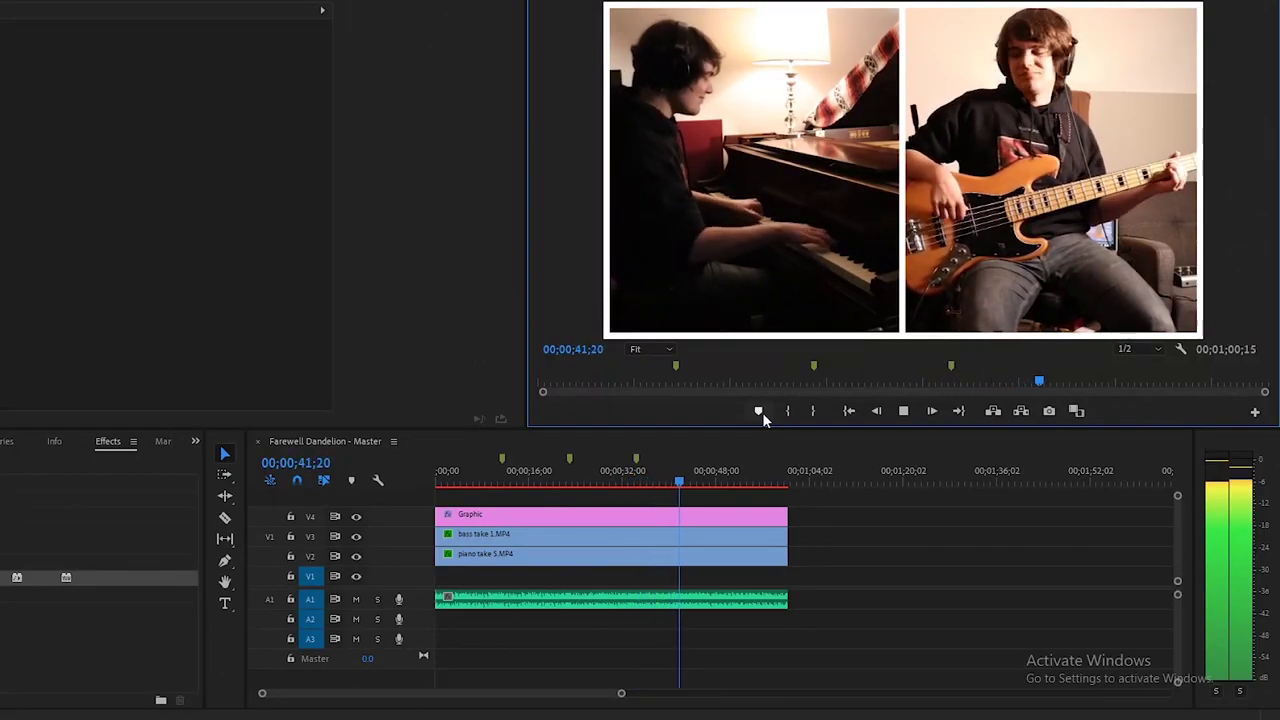
{"action": "left_click", "coordinate": [760, 412]}
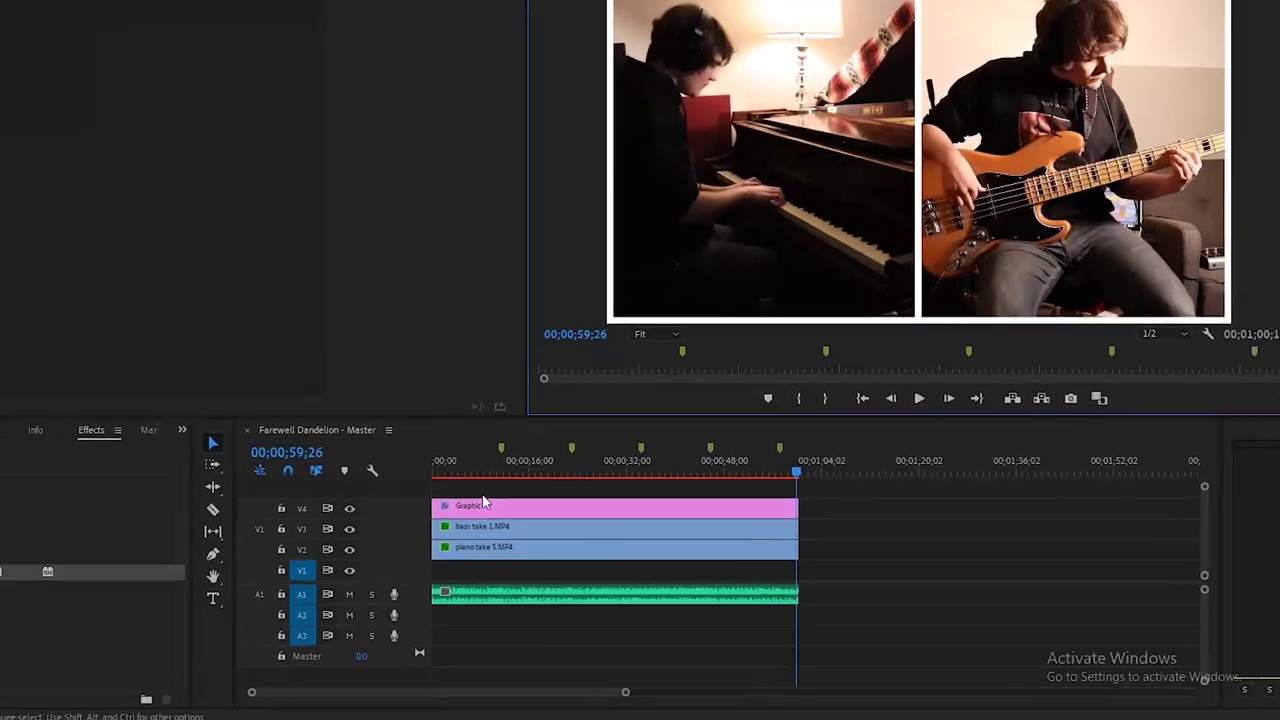
Split the graphic, bass and piano clips on V4, V3 and V2 at each of the five markers
{"action": "key", "text": "c"}
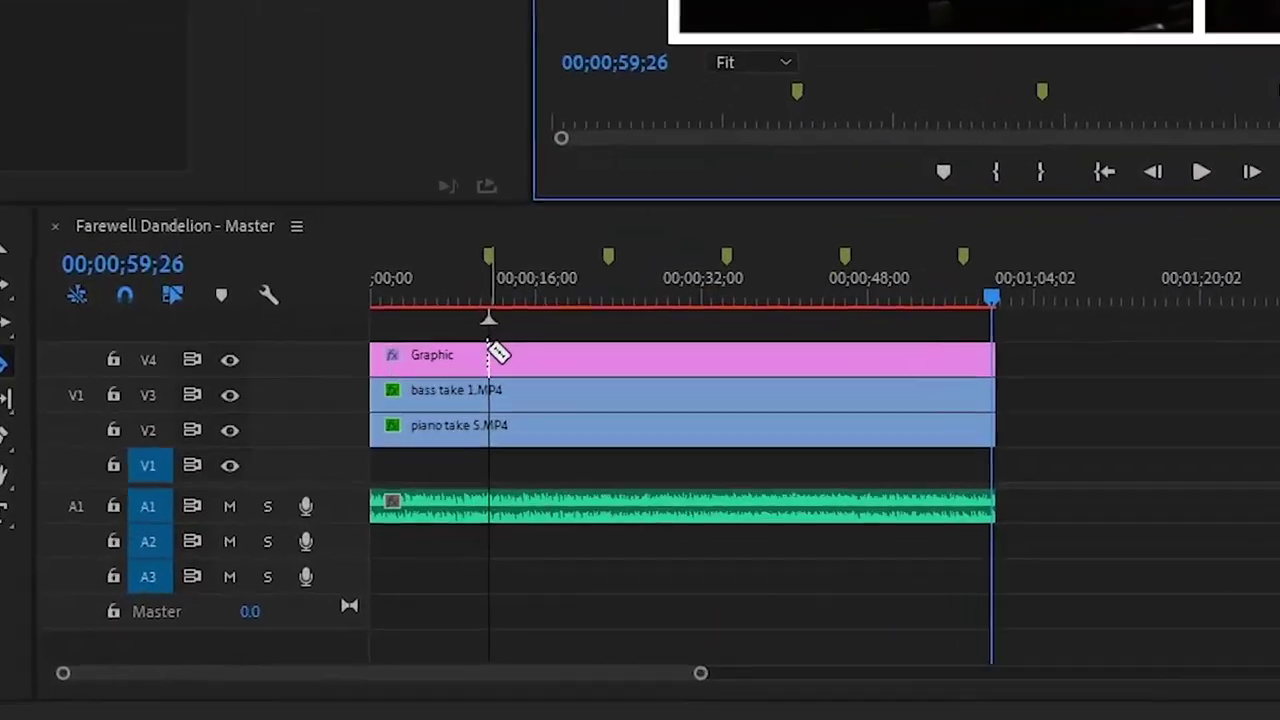
{"action": "left_click", "coordinate": [502, 519]}
{"action": "left_click", "coordinate": [479, 276]}
{"action": "left_click", "coordinate": [479, 322]}
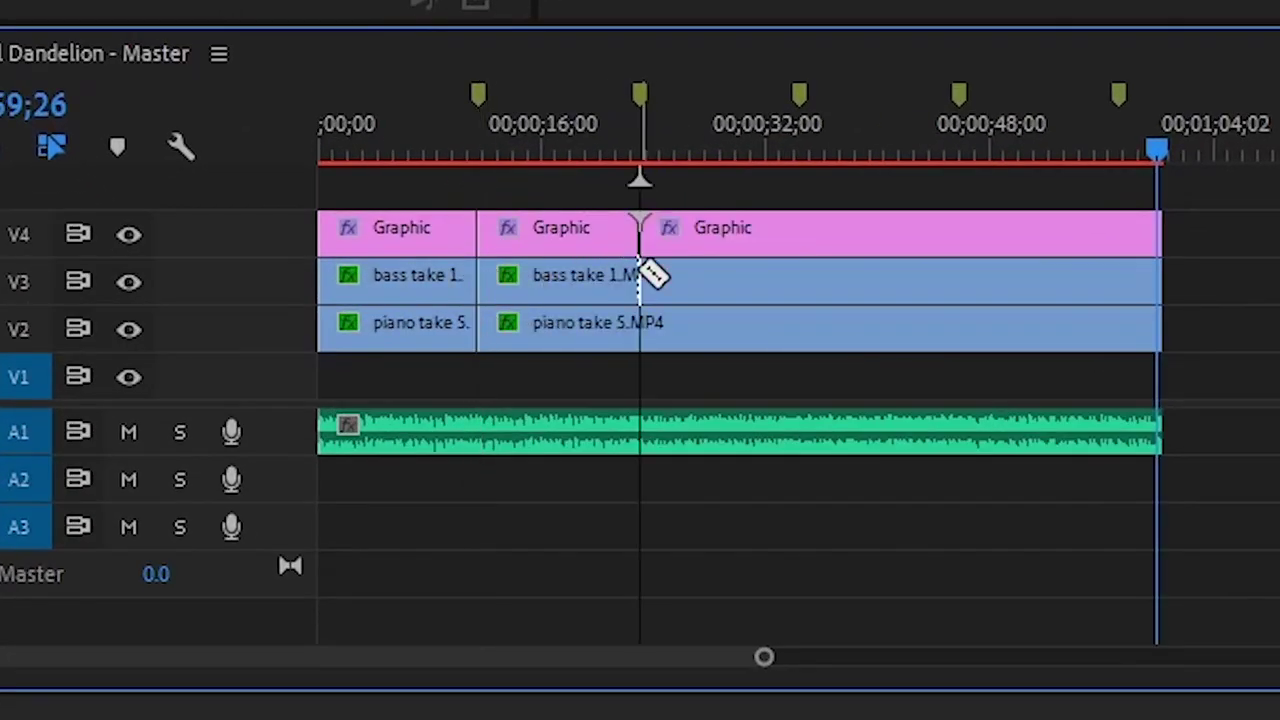
{"action": "left_click", "coordinate": [640, 276]}
{"action": "left_click", "coordinate": [640, 322]}
{"action": "left_click", "coordinate": [800, 228]}
{"action": "left_click", "coordinate": [800, 276]}
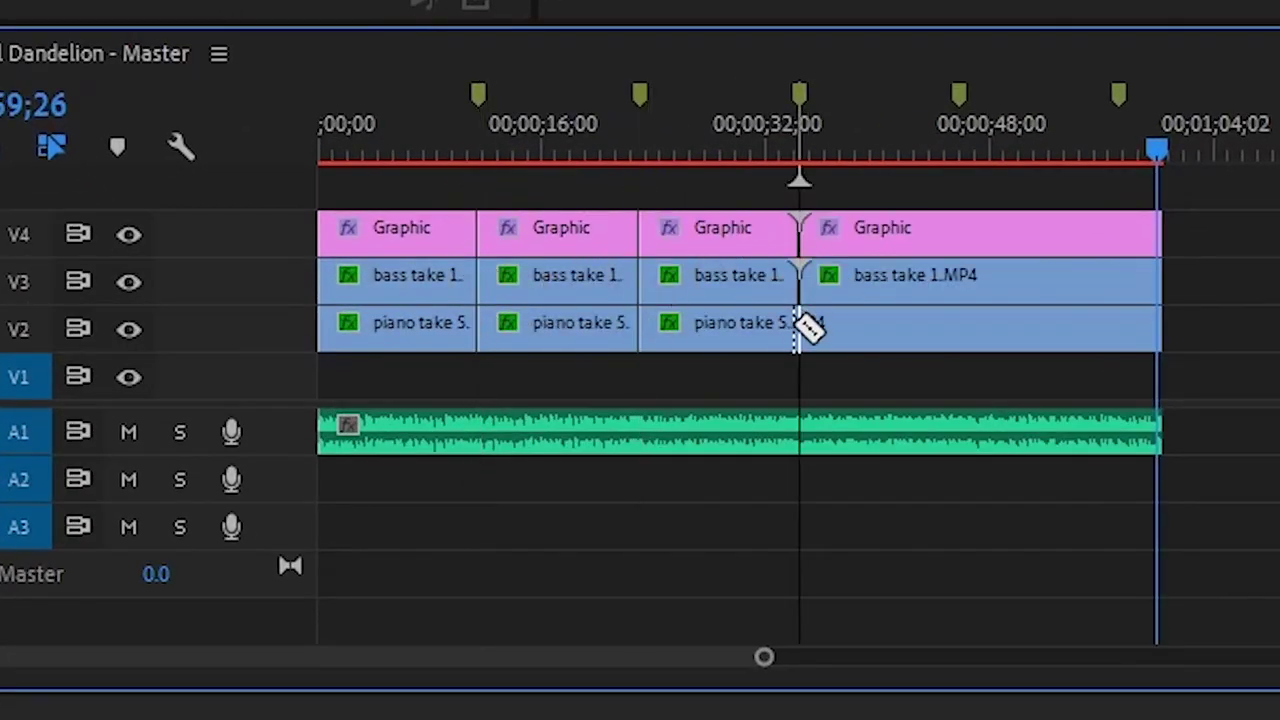
{"action": "left_click", "coordinate": [800, 322]}
{"action": "left_click", "coordinate": [960, 228]}
{"action": "left_click", "coordinate": [960, 276]}
{"action": "left_click", "coordinate": [960, 322]}
{"action": "left_click", "coordinate": [1118, 228]}
{"action": "left_click", "coordinate": [1118, 276]}
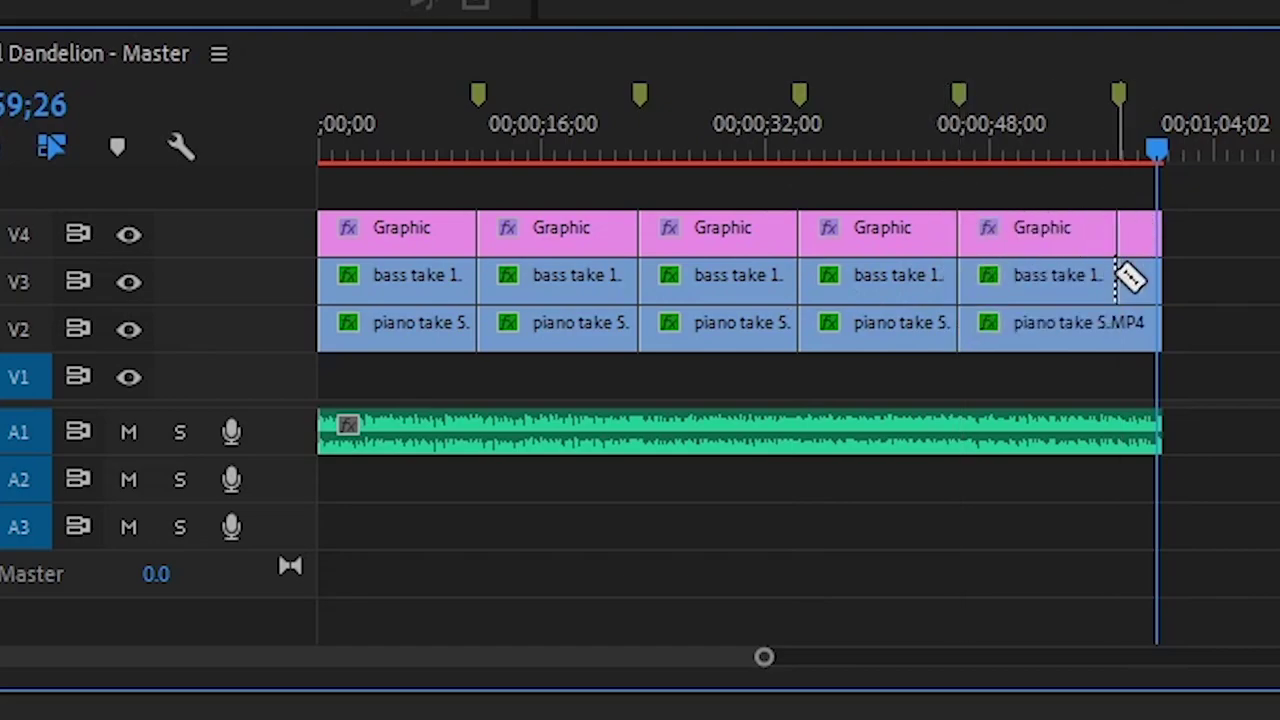
{"action": "left_click", "coordinate": [1118, 322]}
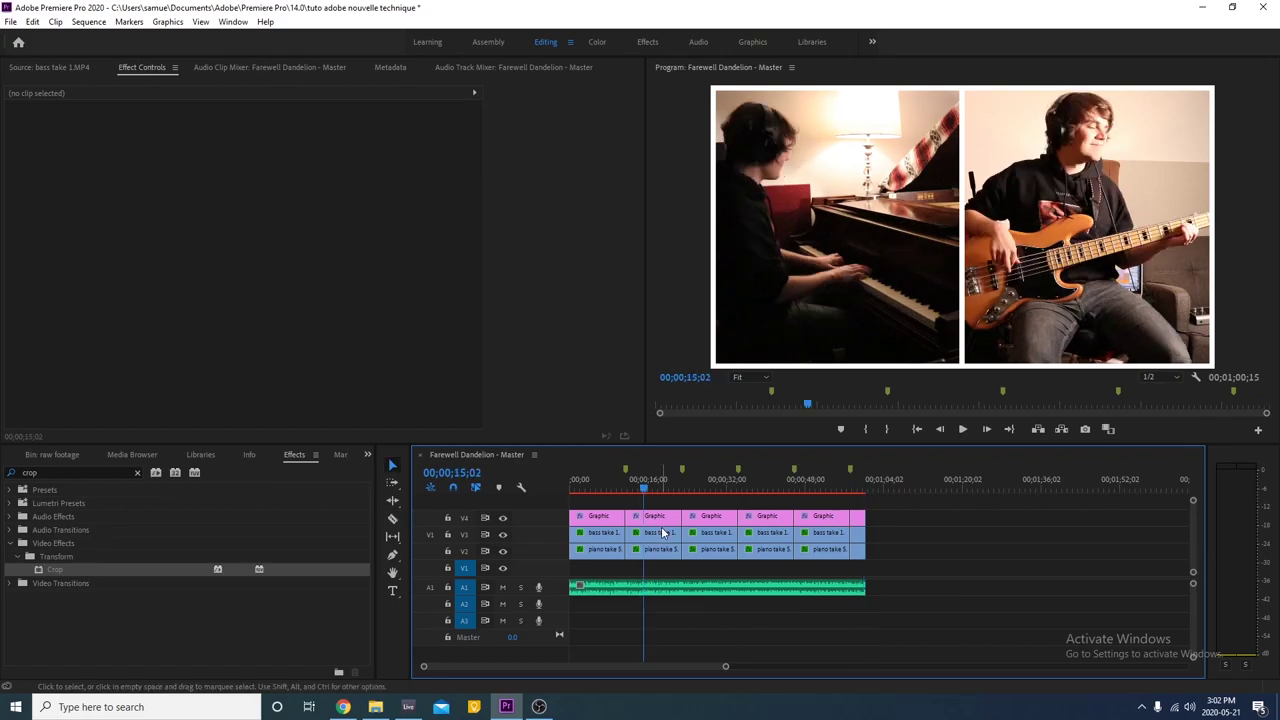
Delete the bass segment between the first two markers and remove the Crop effect from the piano segment below it
{"action": "left_click", "coordinate": [665, 532]}
{"action": "key", "text": "Delete"}
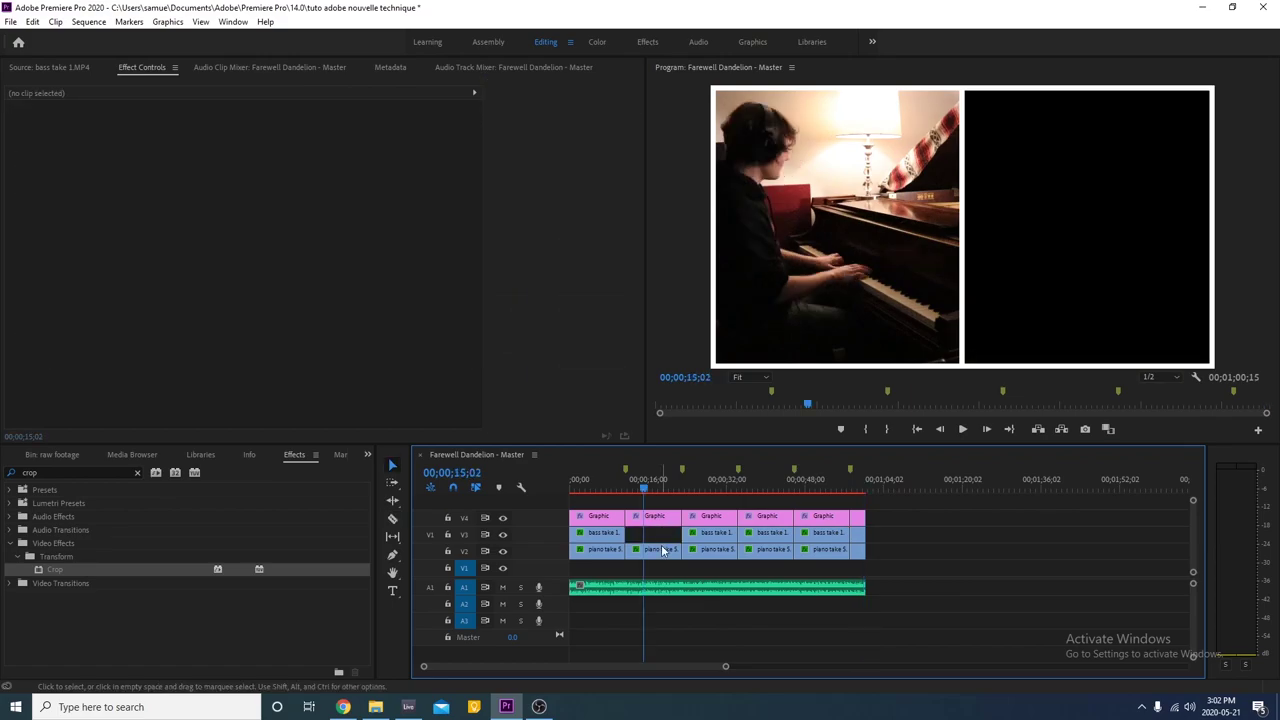
{"action": "left_click", "coordinate": [663, 554]}
{"action": "left_click", "coordinate": [35, 264]}
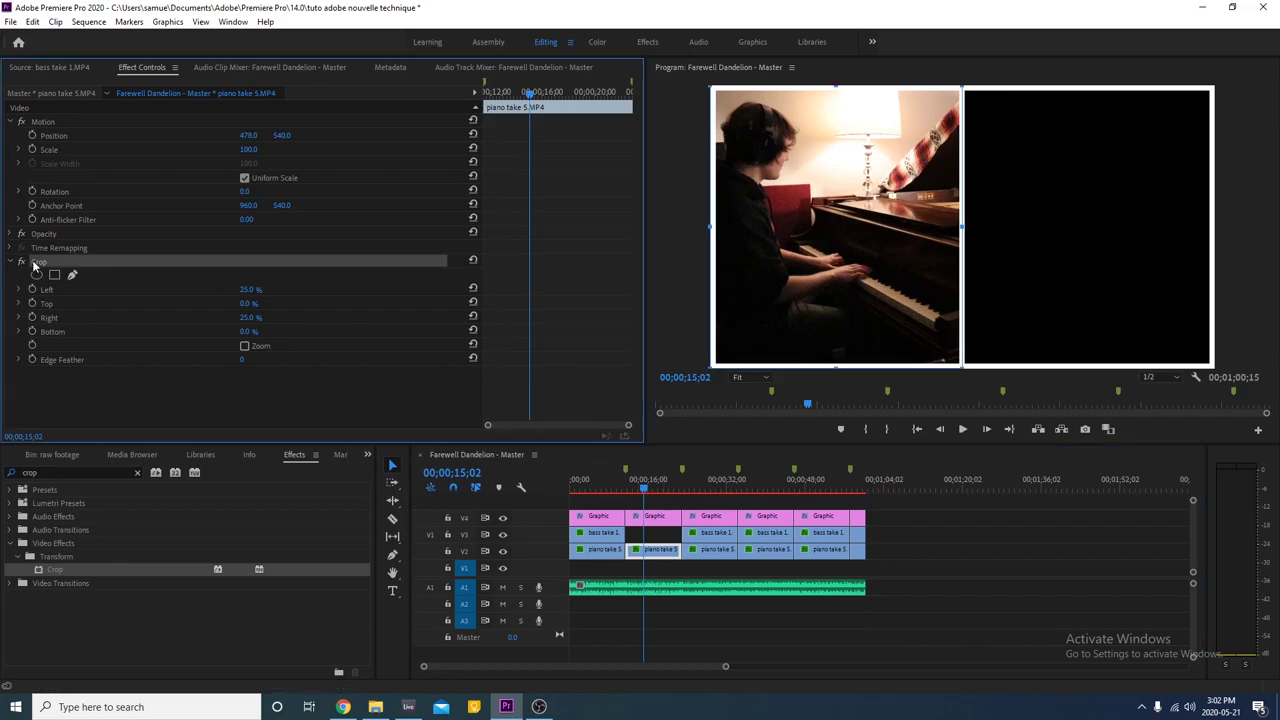
{"action": "key", "text": "Delete"}
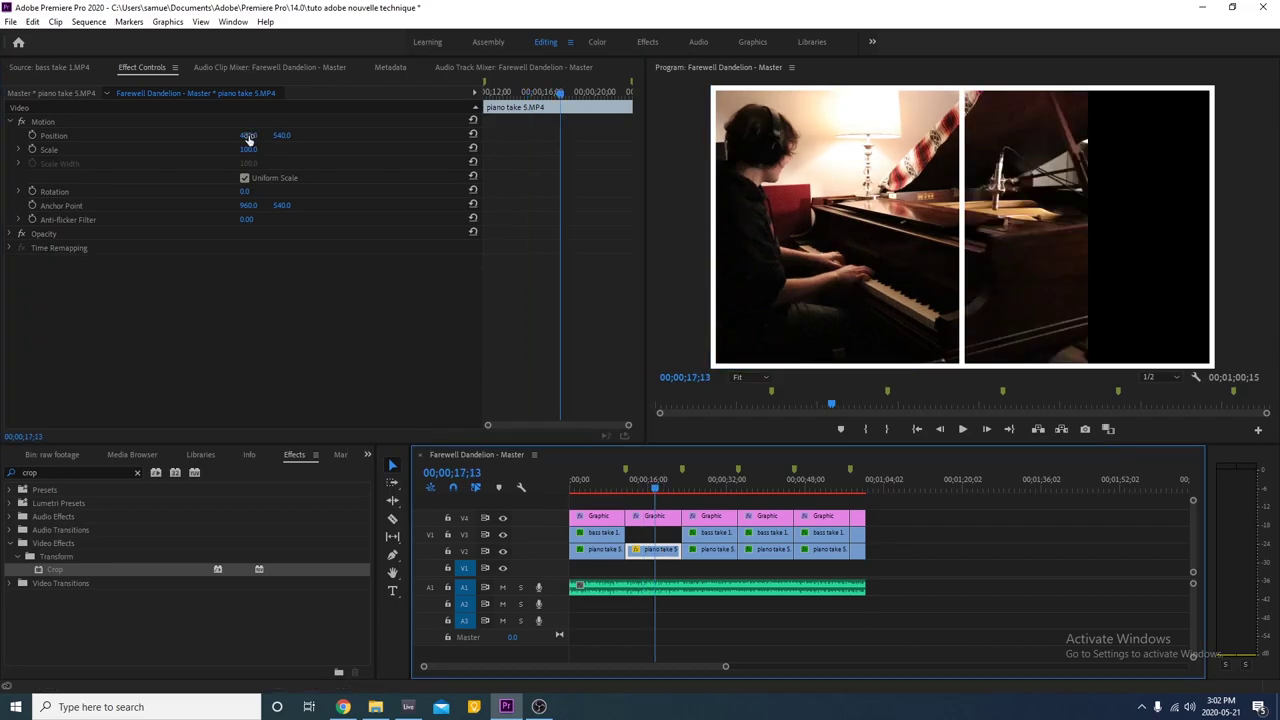
Set the uncropped piano segment's horizontal position to 931 and delete the divider line from the graphic segment above it
{"action": "left_click_drag", "start_coordinate": [249, 137], "coordinate": [470, 135]}
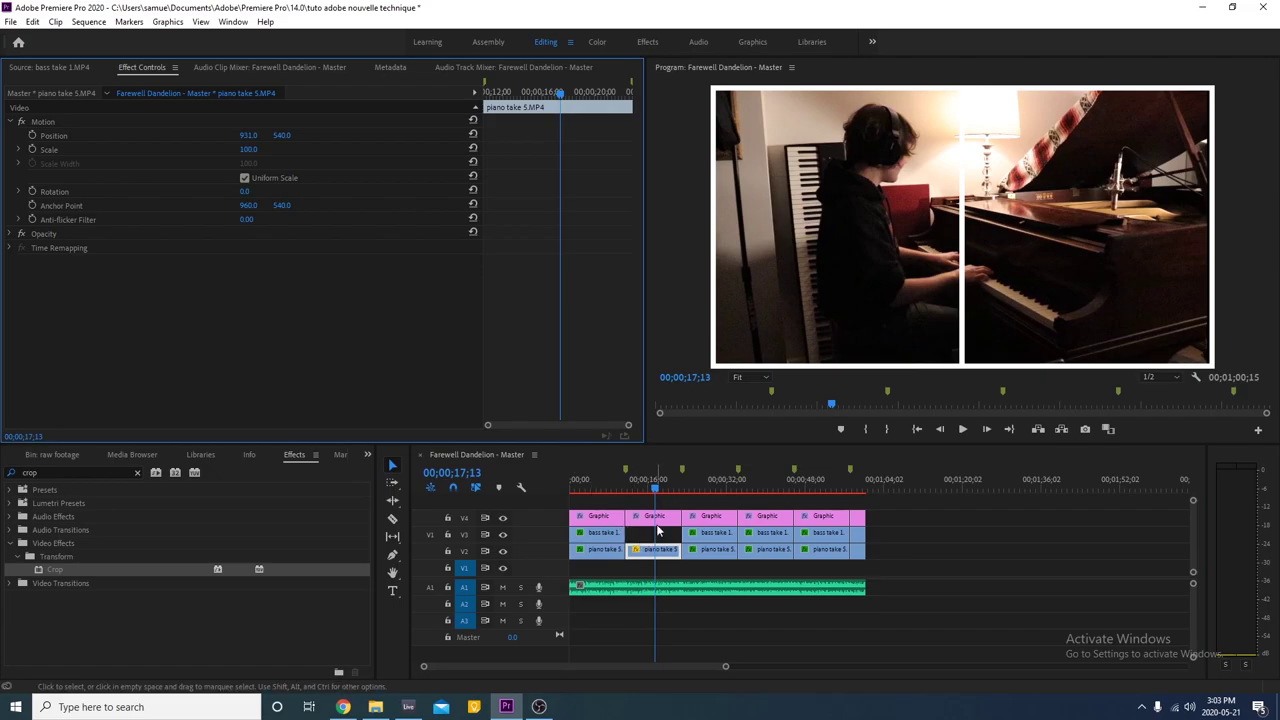
{"action": "left_click", "coordinate": [940, 324]}
{"action": "left_click", "coordinate": [960, 238]}
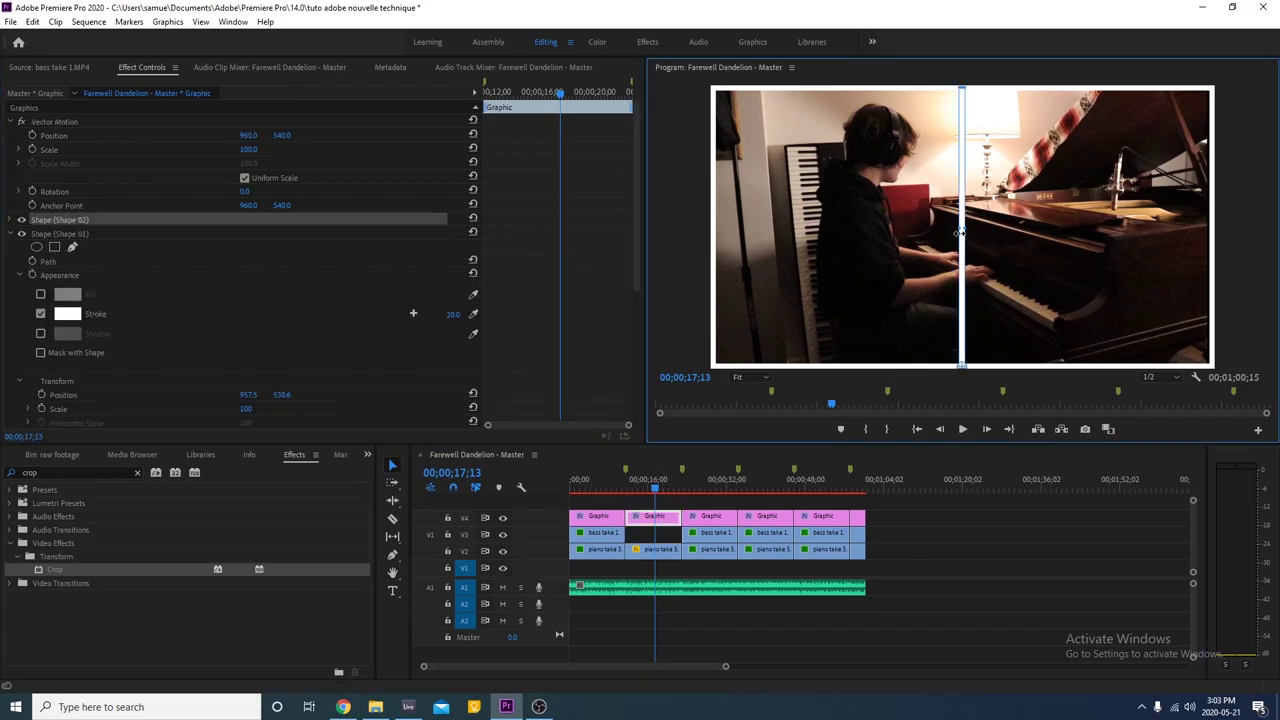
{"action": "key", "text": "Delete"}
Scale the third bass segment to 192 and position it at 1480, 299 for a close-up of the bass, then play it back
{"action": "left_click", "coordinate": [696, 487]}
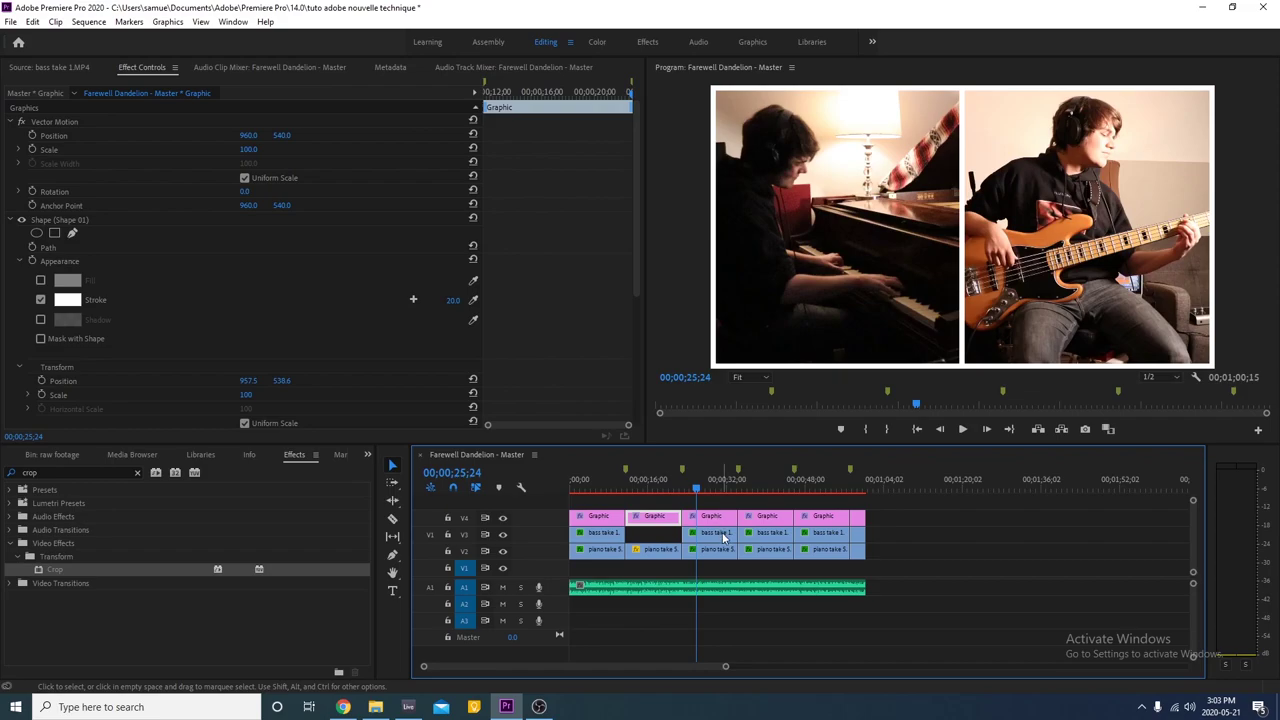
{"action": "left_click", "coordinate": [724, 537]}
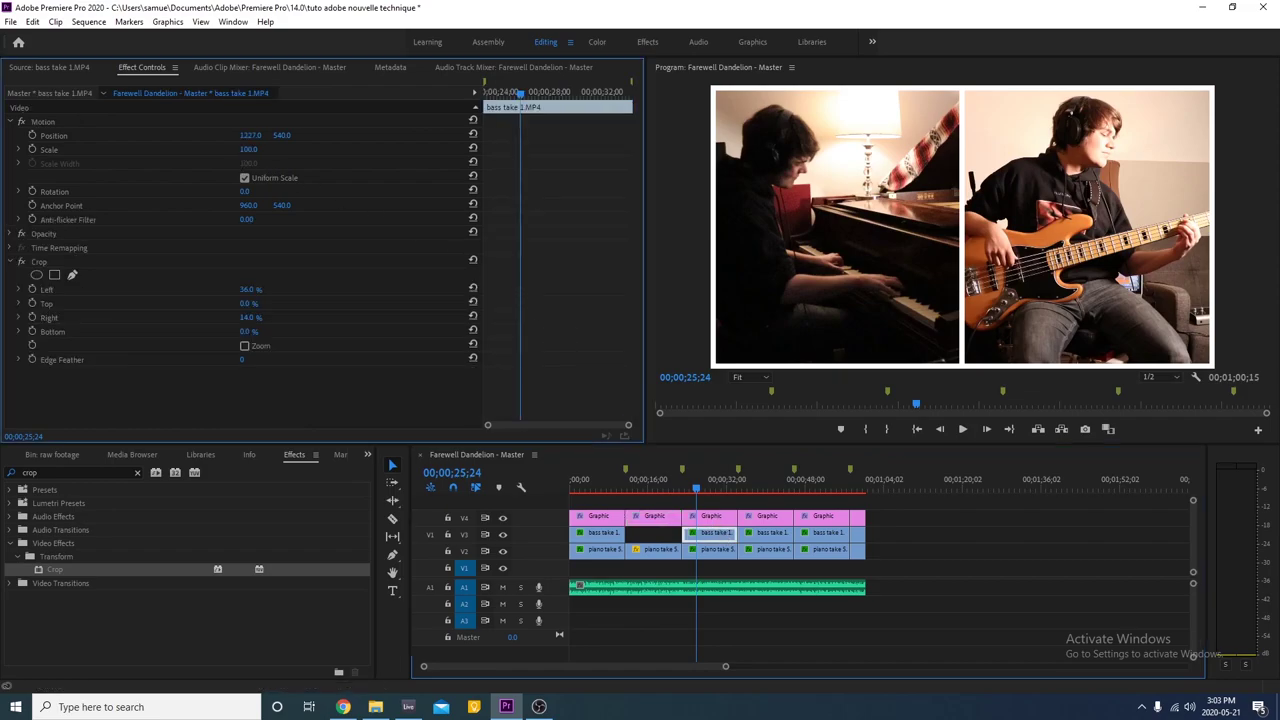
{"action": "left_click_drag", "start_coordinate": [248, 149], "coordinate": [280, 149]}
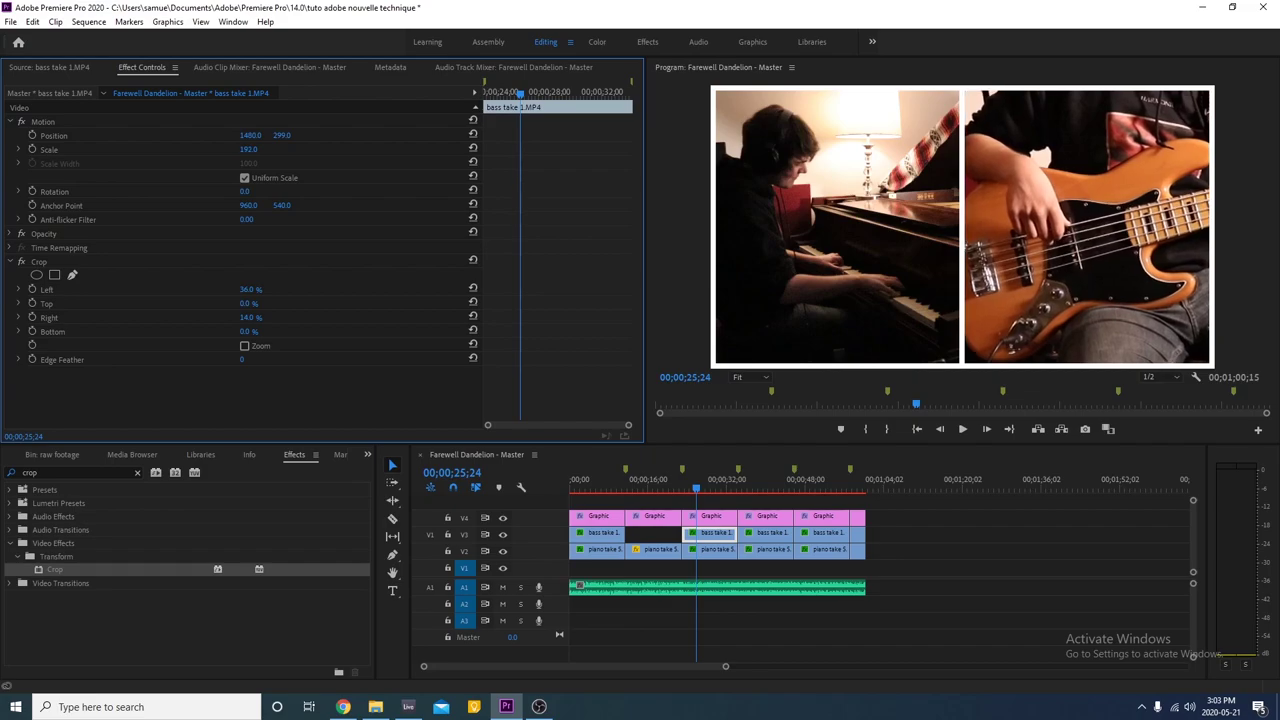
{"action": "key", "text": "space"}
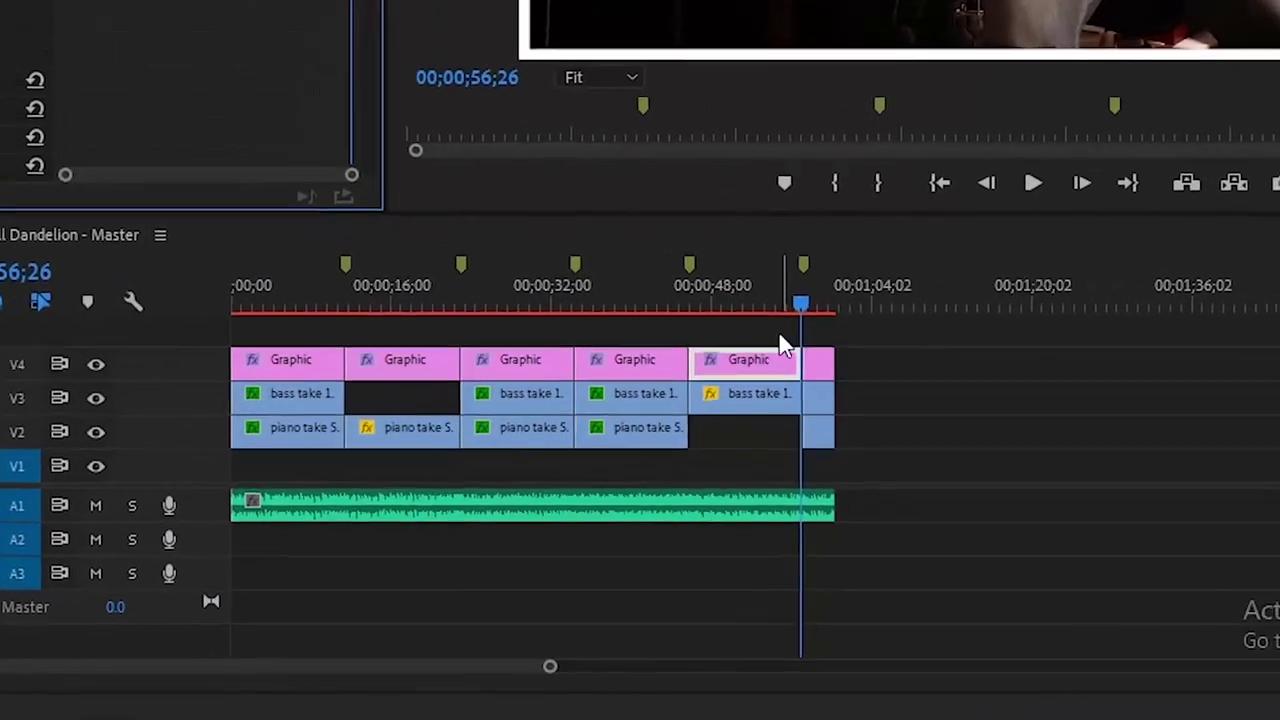
Animate the fifth bass segment's Scale from 100 at 00;00;45;26 to 256 at 00;00;56;26
{"action": "left_click", "coordinate": [833, 535]}
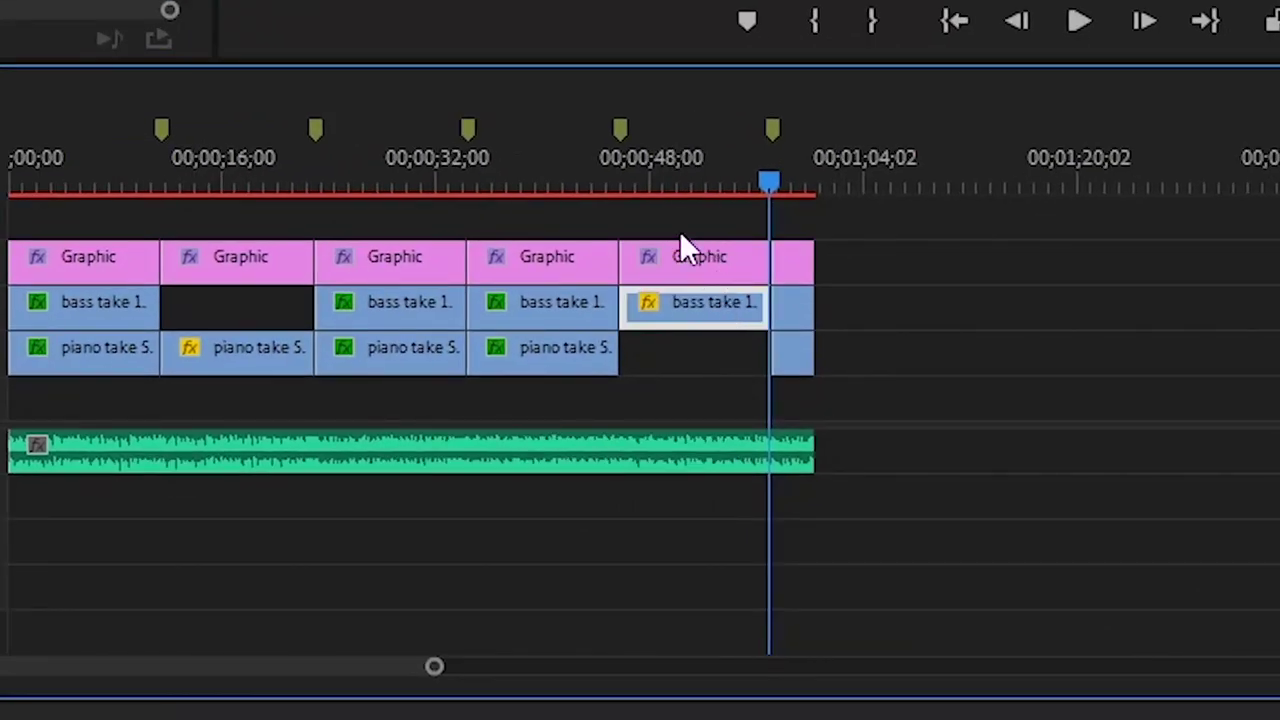
{"action": "left_click_drag", "start_coordinate": [655, 175], "coordinate": [627, 177]}
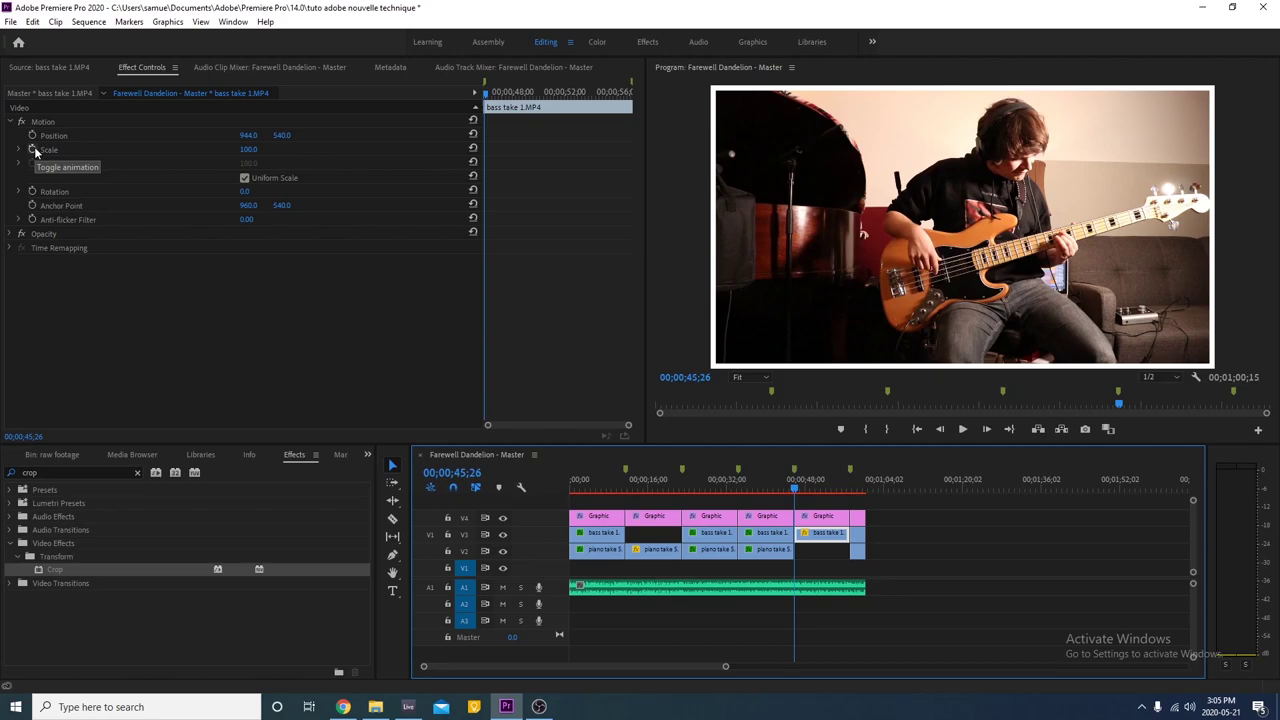
{"action": "left_click", "coordinate": [35, 150]}
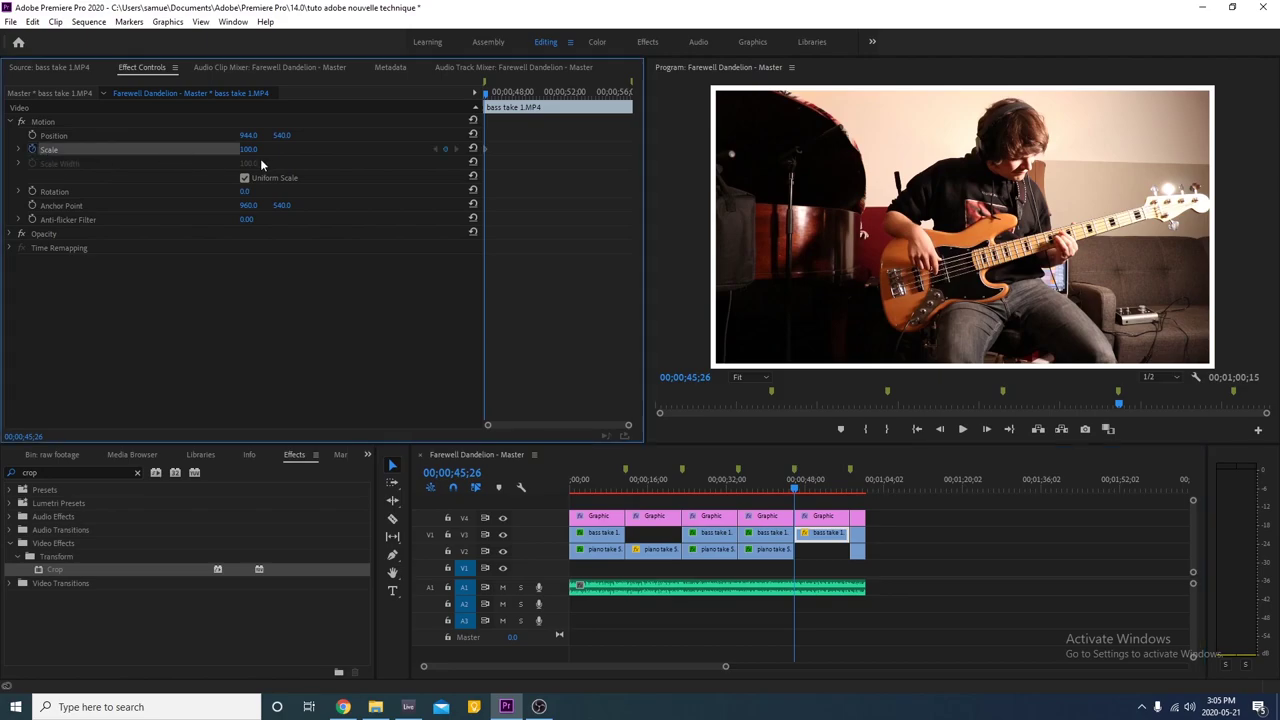
{"action": "left_click_drag", "start_coordinate": [794, 486], "coordinate": [850, 493]}
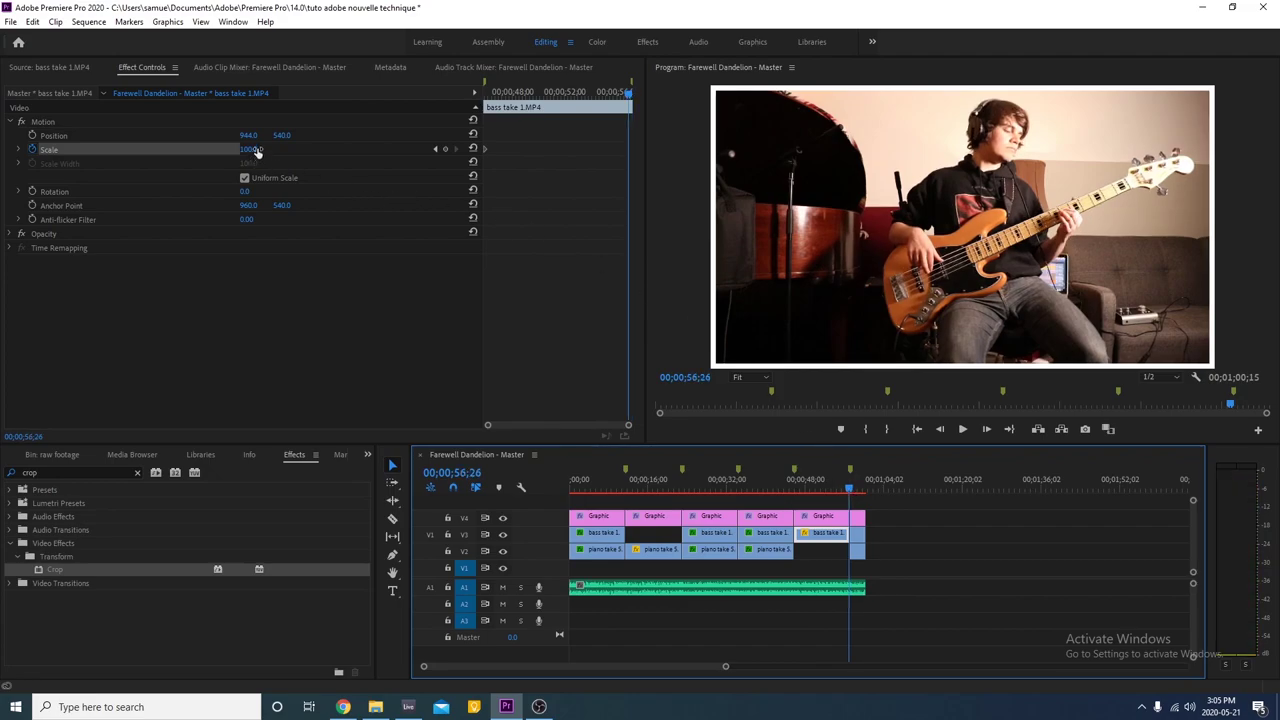
{"action": "left_click_drag", "start_coordinate": [257, 150], "coordinate": [406, 150]}
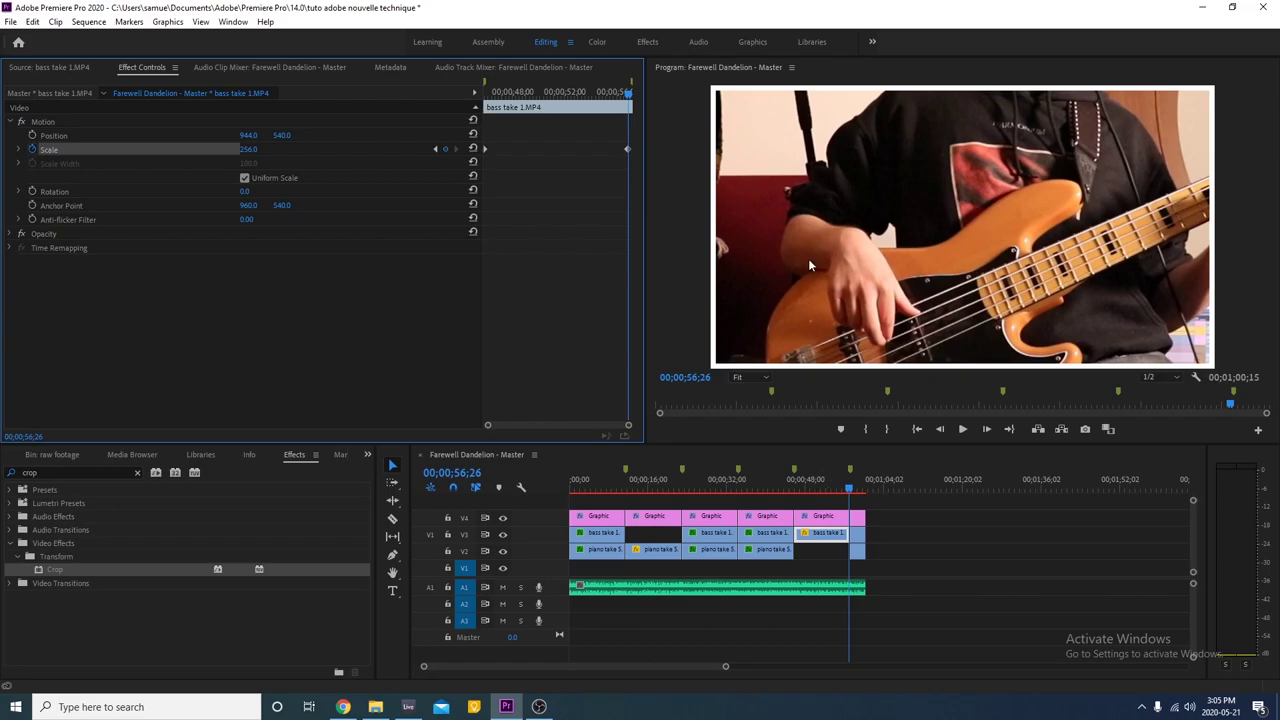
Animate the fifth bass segment's Position from 944, 540 at its start to 944, 52 at its end
{"action": "left_click", "coordinate": [794, 487]}
{"action": "left_click_drag", "start_coordinate": [794, 486], "coordinate": [796, 487]}
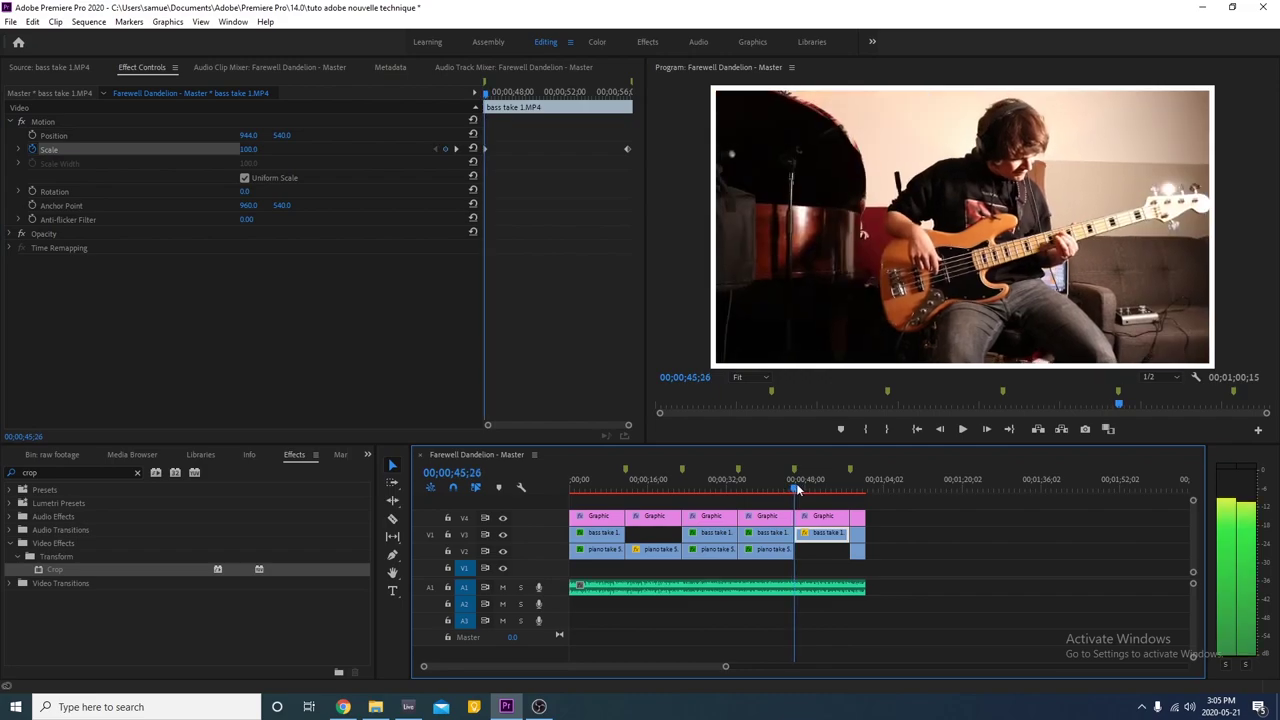
{"action": "left_click", "coordinate": [33, 136]}
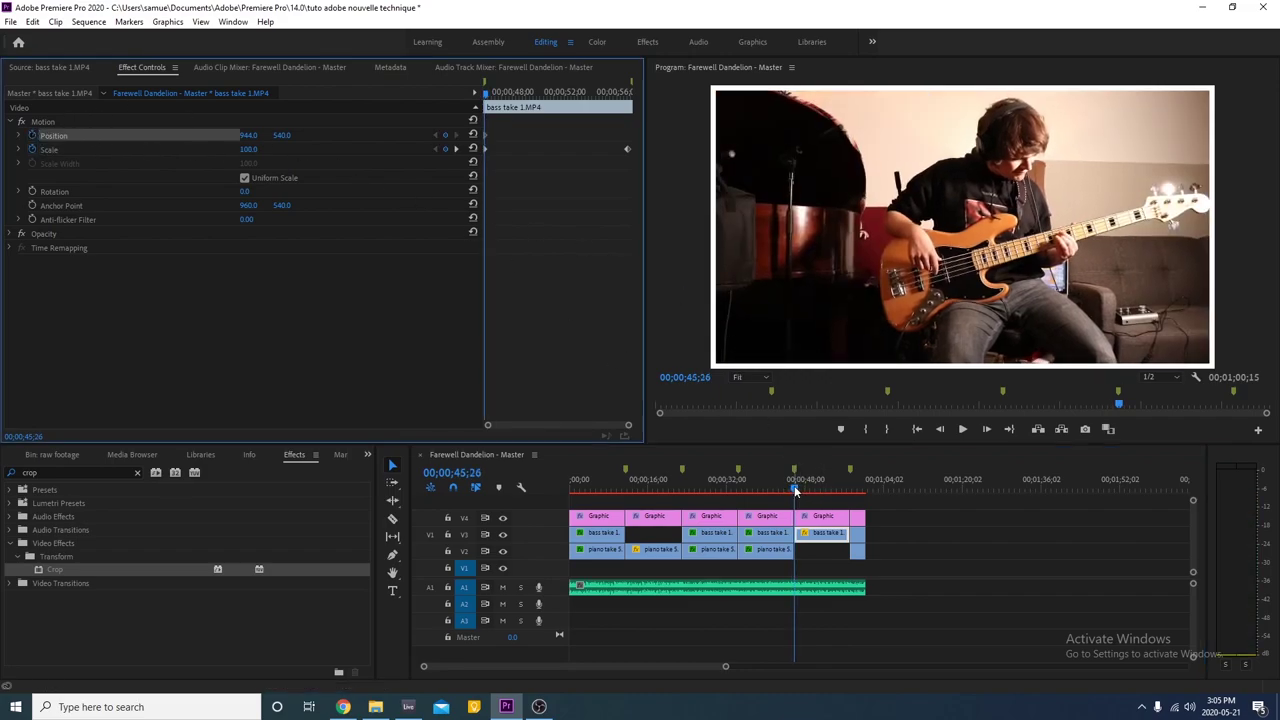
{"action": "left_click_drag", "start_coordinate": [798, 487], "coordinate": [849, 489]}
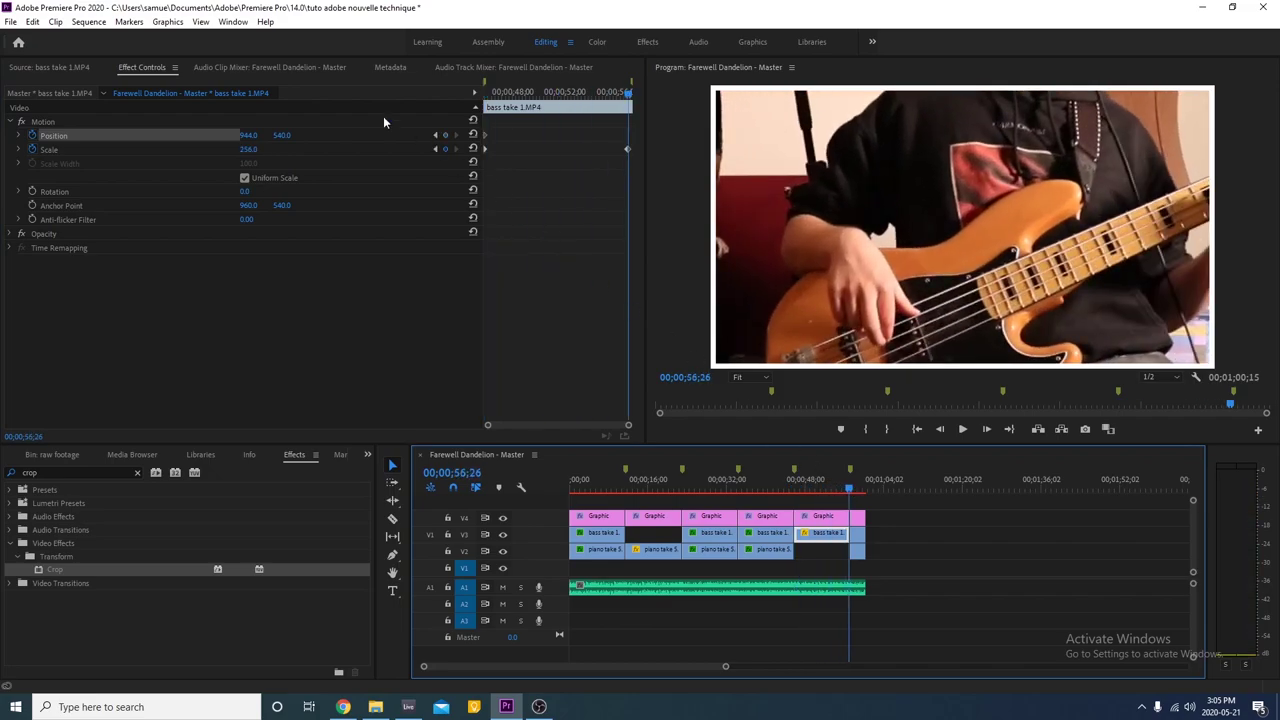
{"action": "left_click_drag", "start_coordinate": [280, 136], "coordinate": [187, 136]}
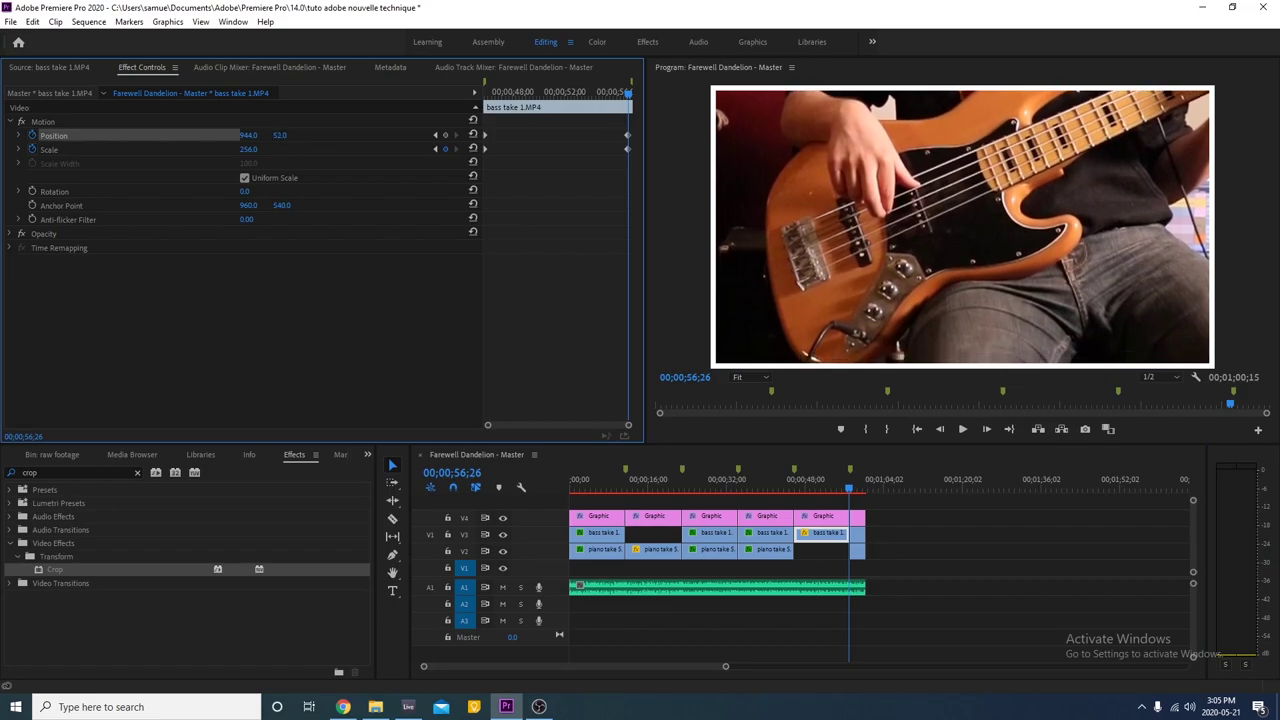